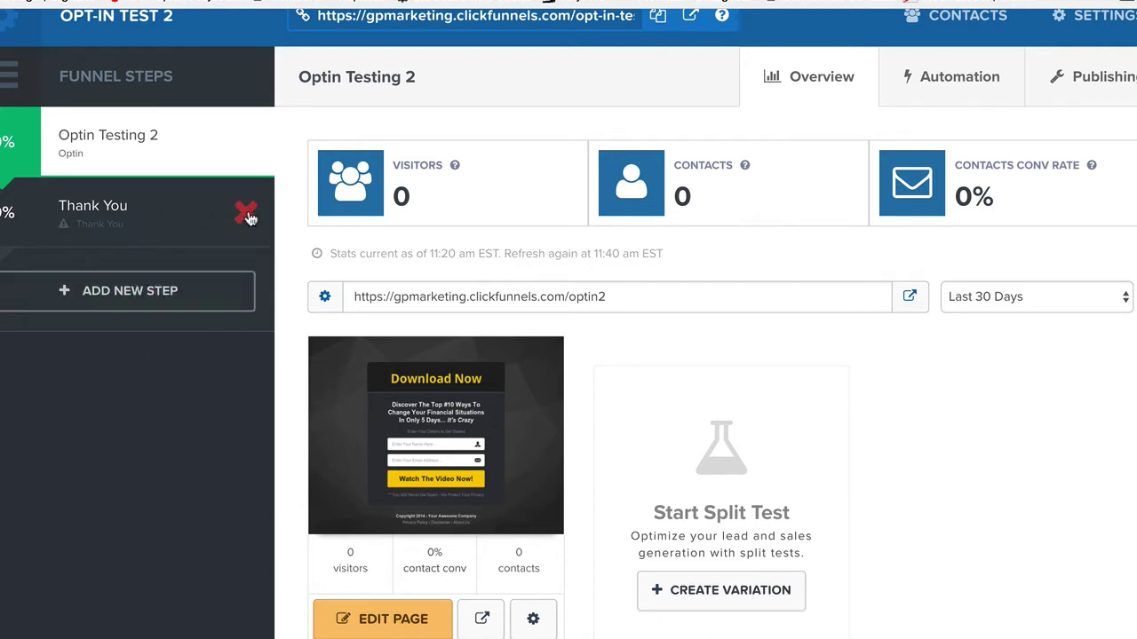
Delete the Thank You step from the funnel
click(246, 214)
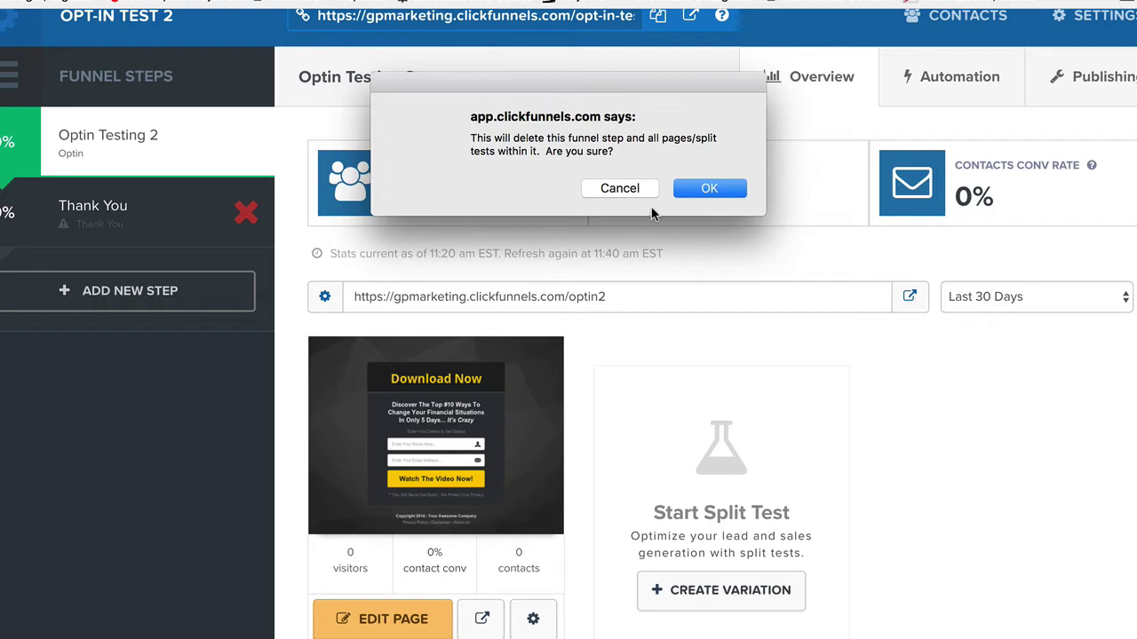
click(708, 188)
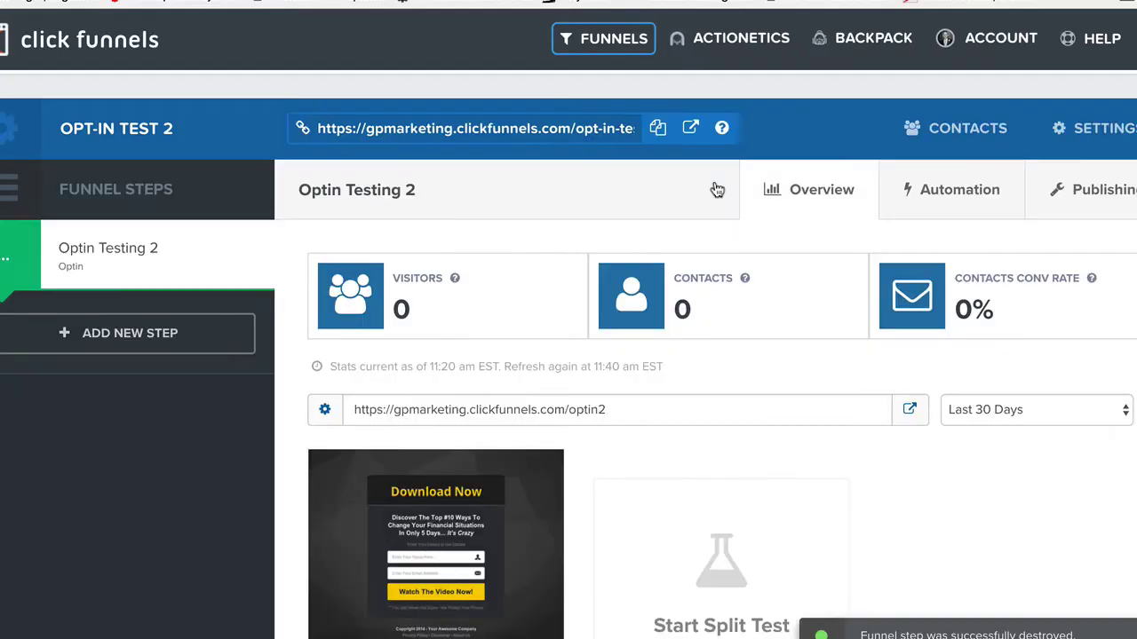
click(171, 338)
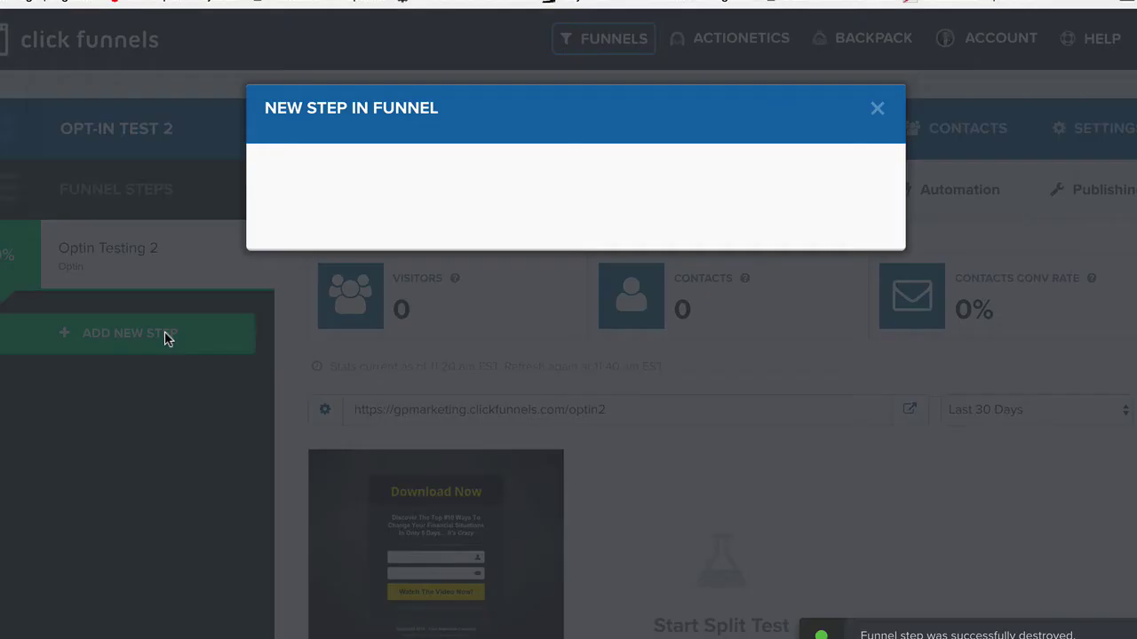
click(342, 231)
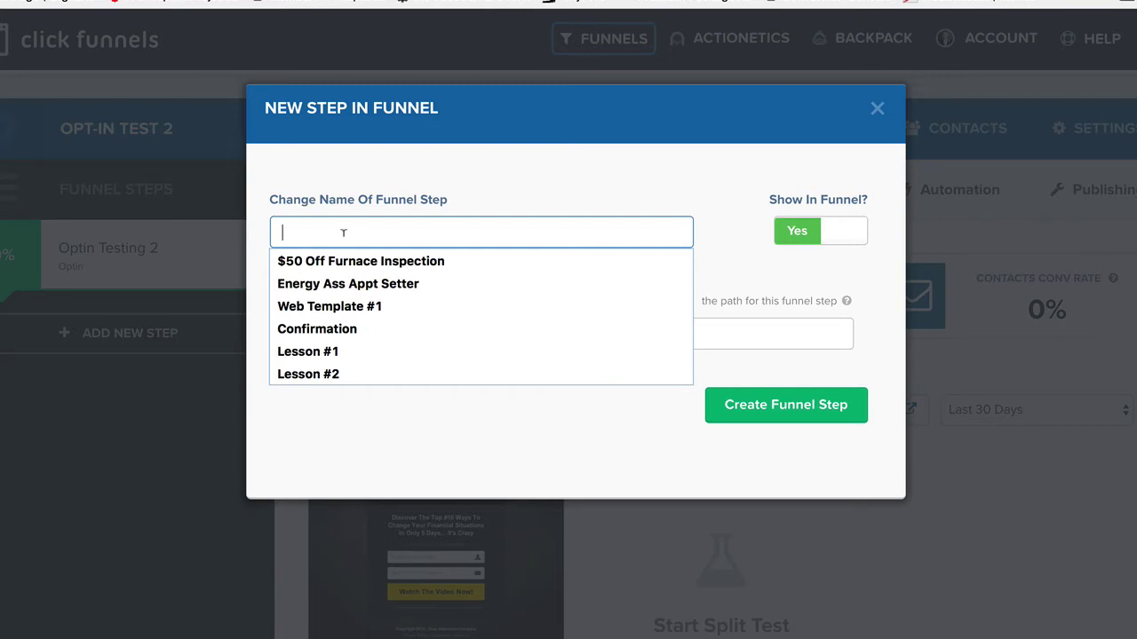
text(Sales Page)
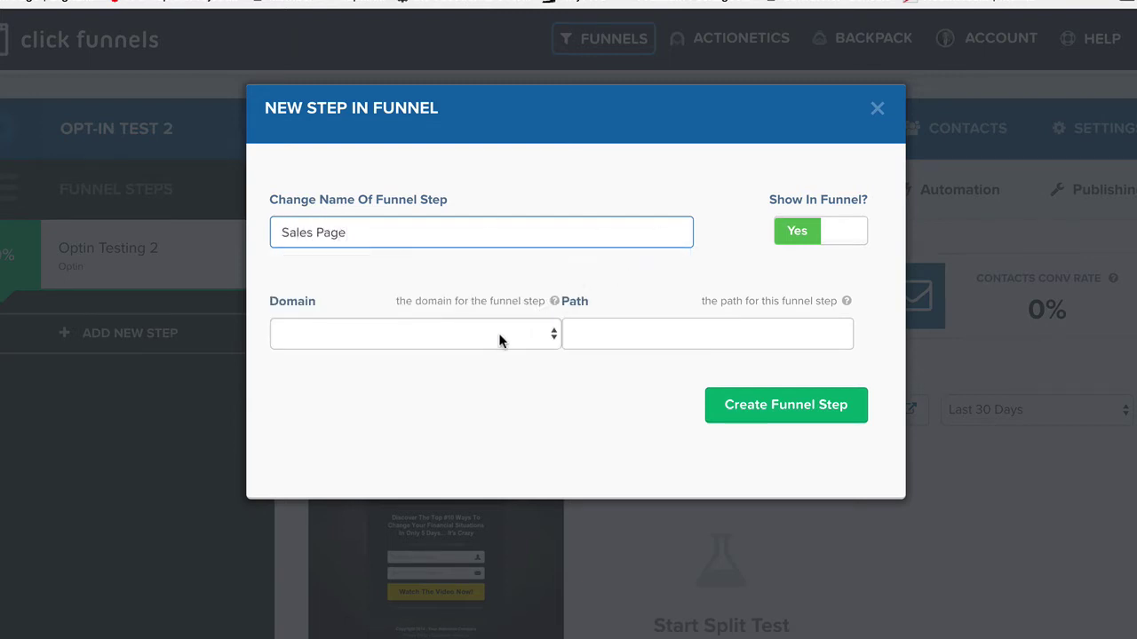
click(500, 337)
click(675, 356)
click(673, 344)
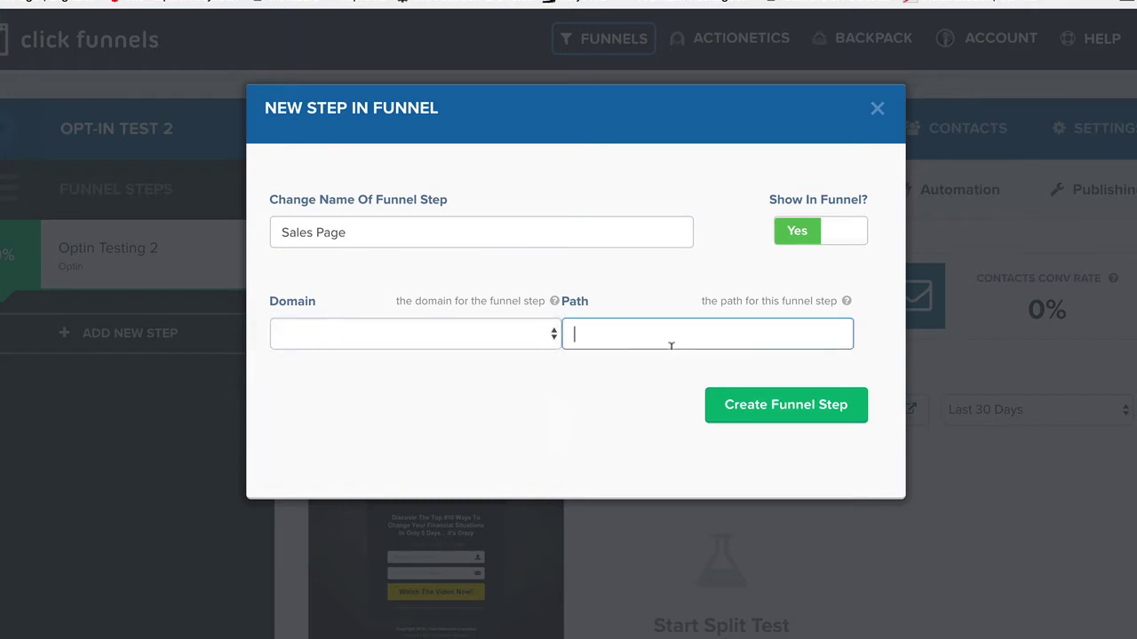
text(sales-page-92847229384)
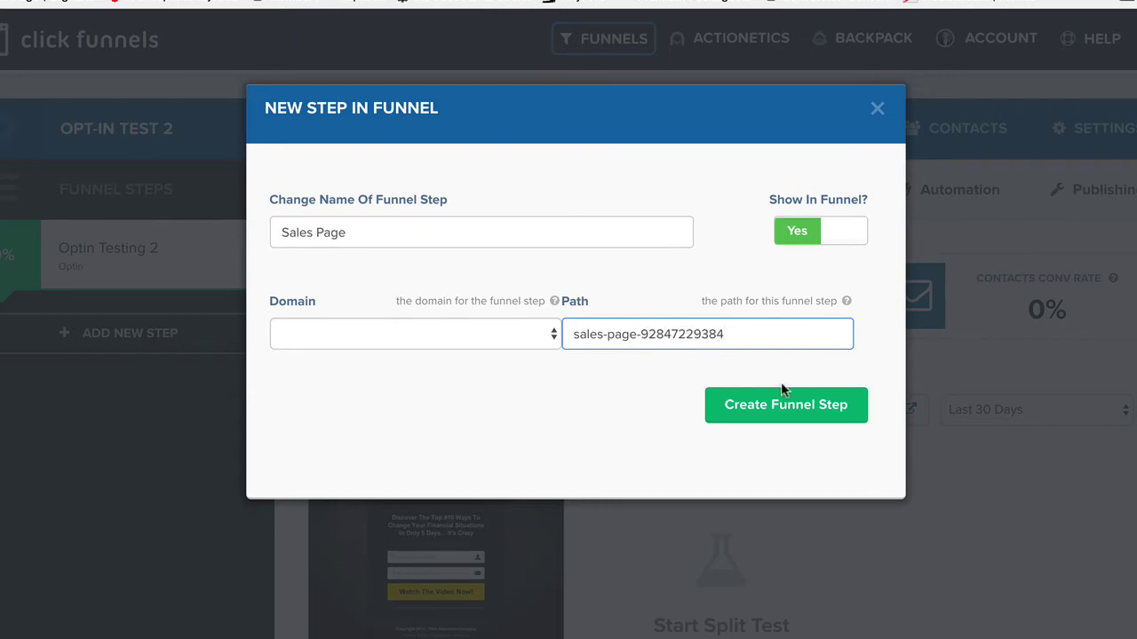
click(769, 405)
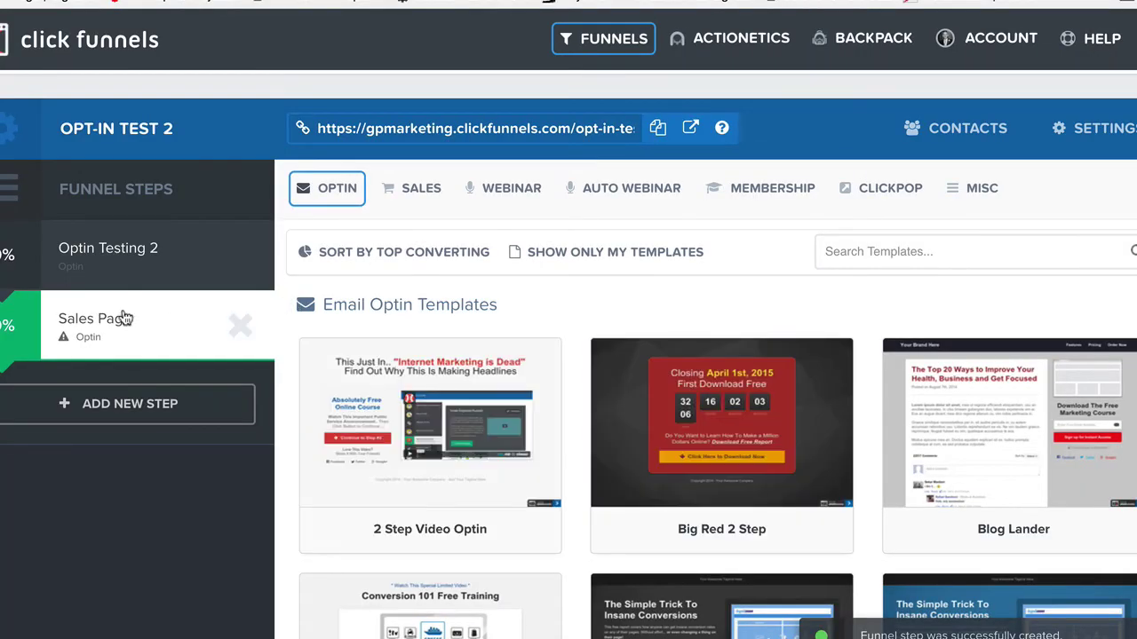
Add a funnel step named "Order Page" with the path order-289374
click(163, 409)
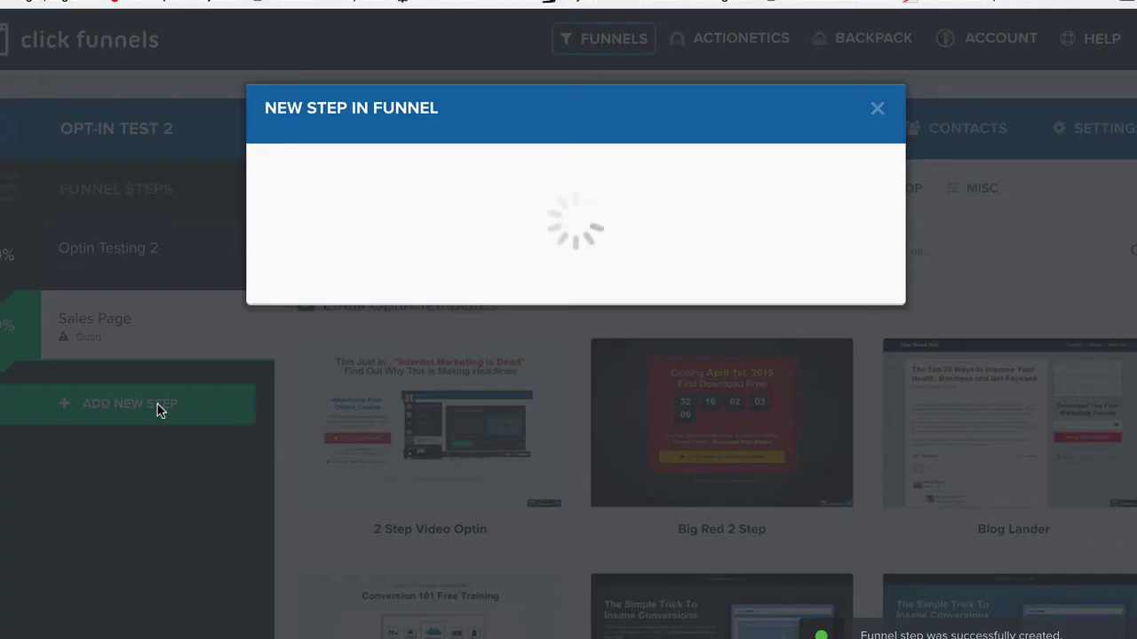
click(424, 229)
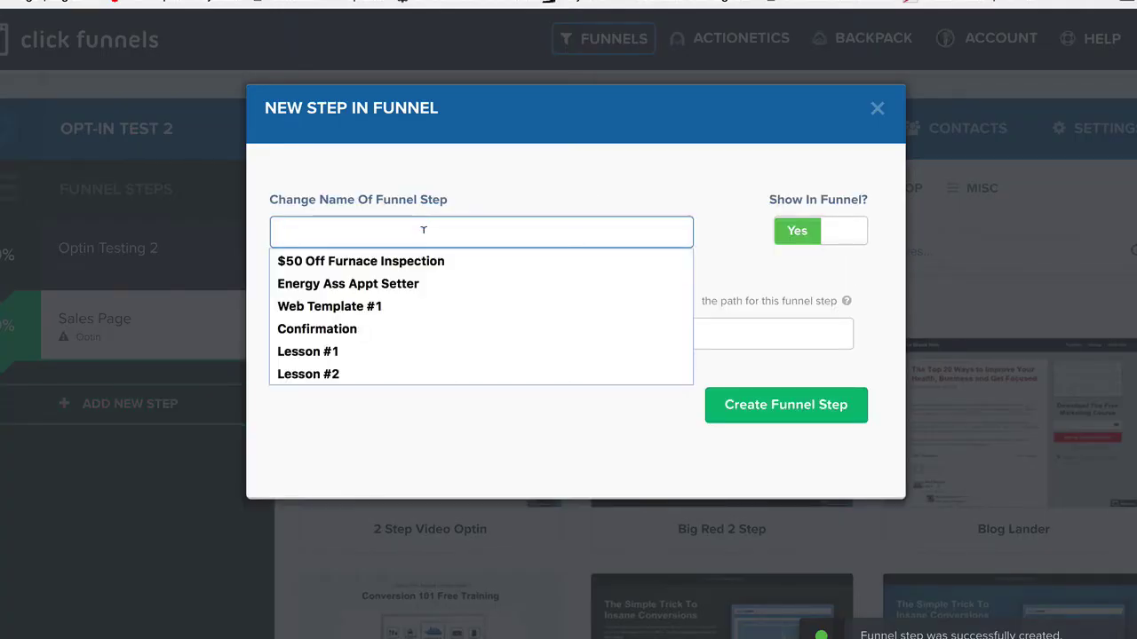
text(Order Page)
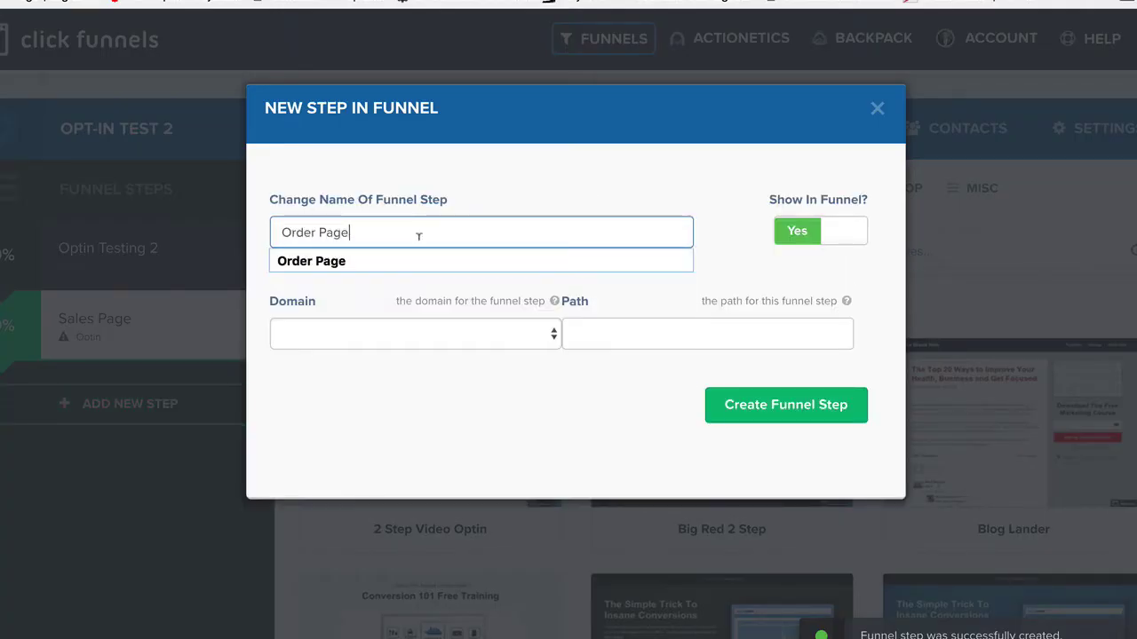
click(352, 257)
click(589, 335)
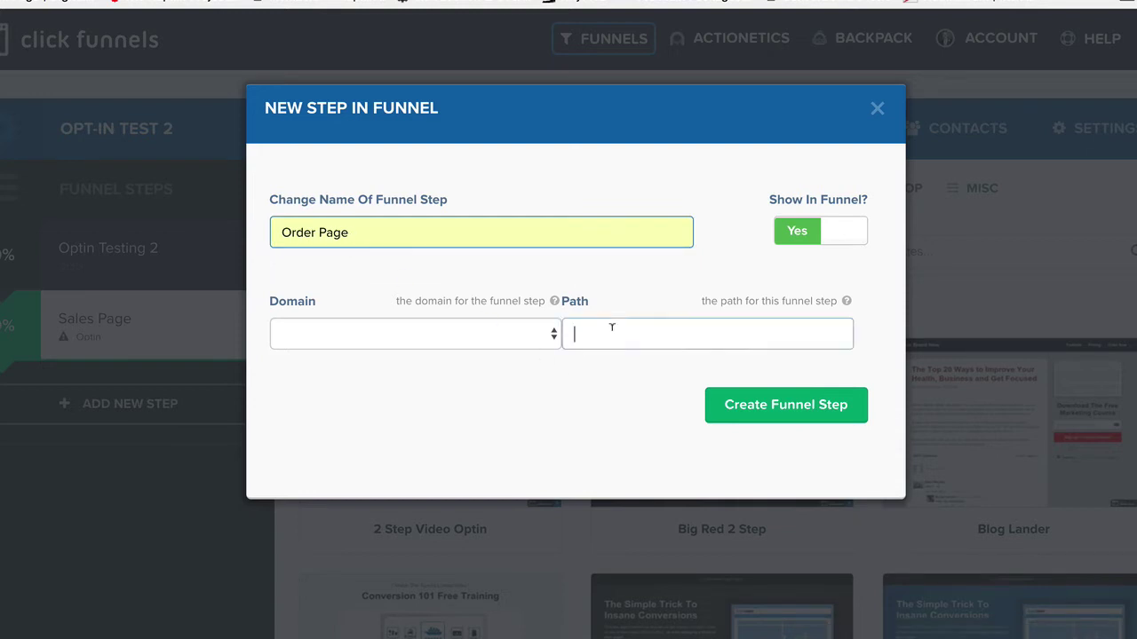
text(order)
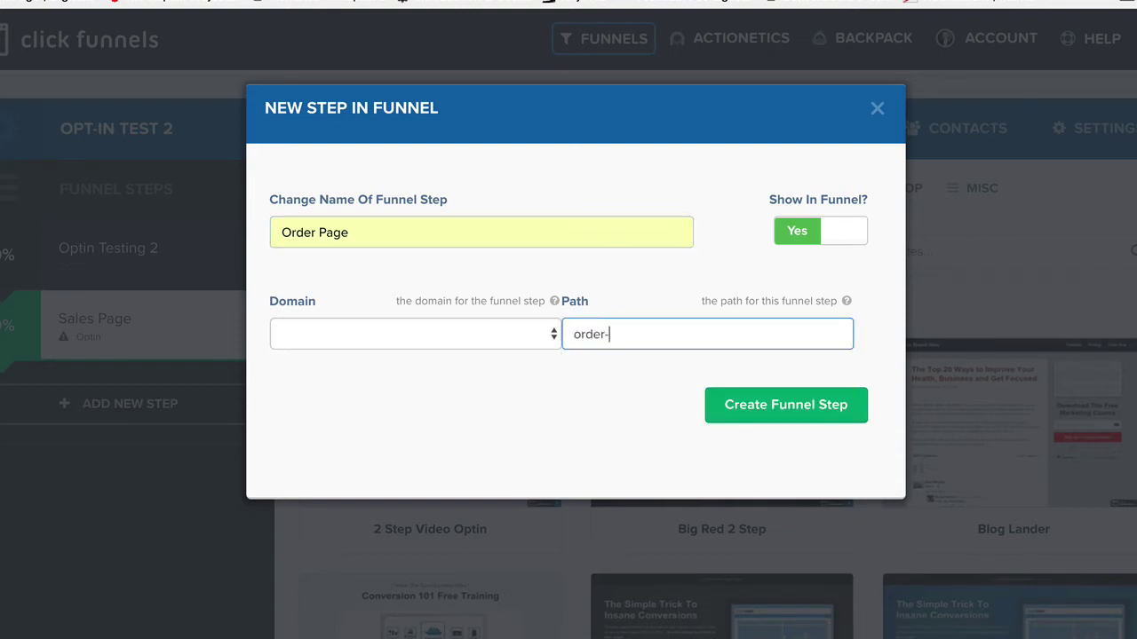
text(-289374)
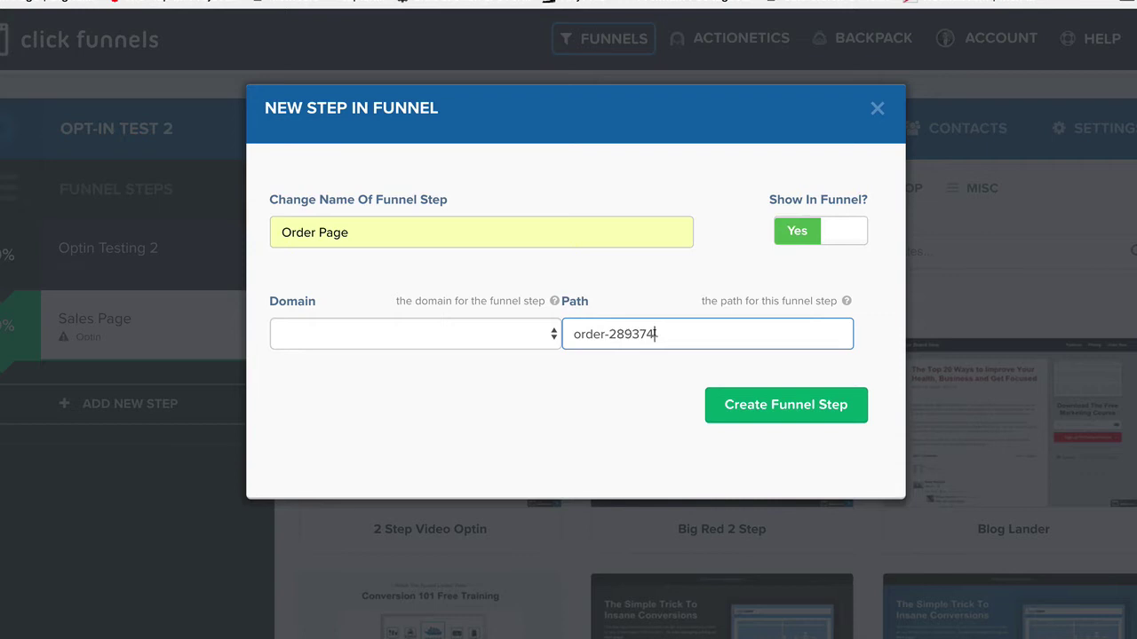
click(778, 408)
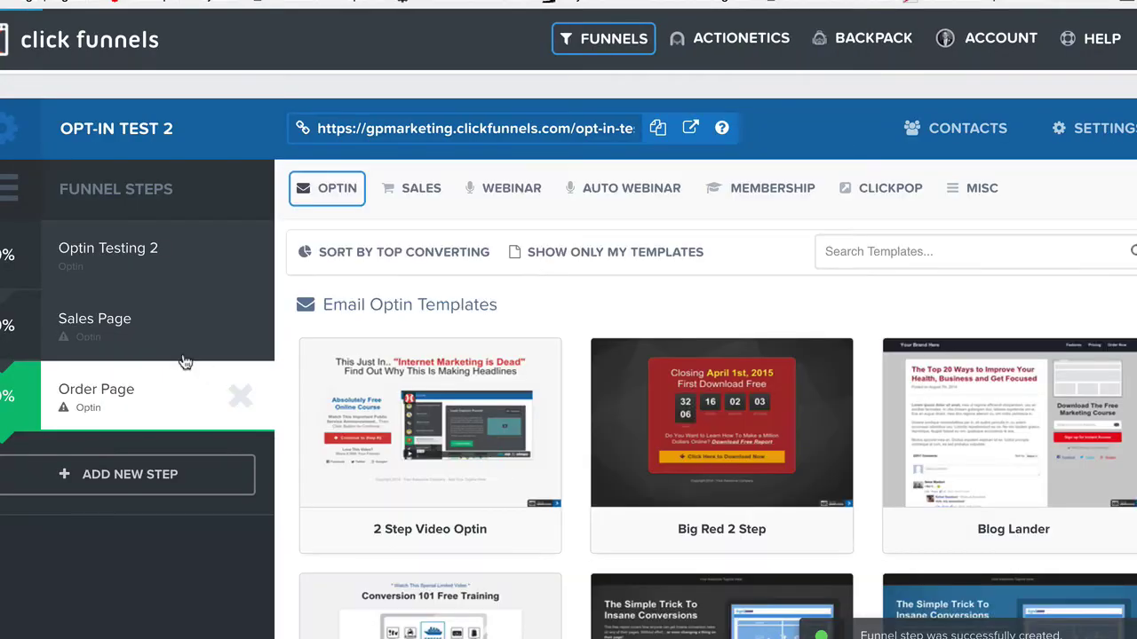
Add a funnel step named "OTO #1" with the path upsell-238947
click(142, 475)
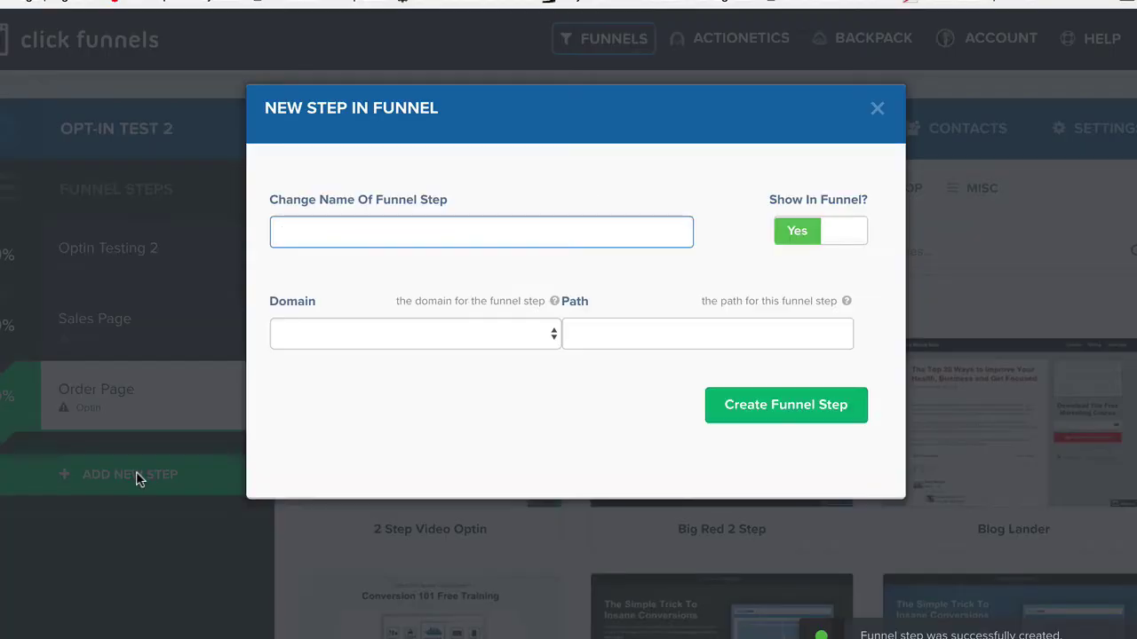
click(357, 228)
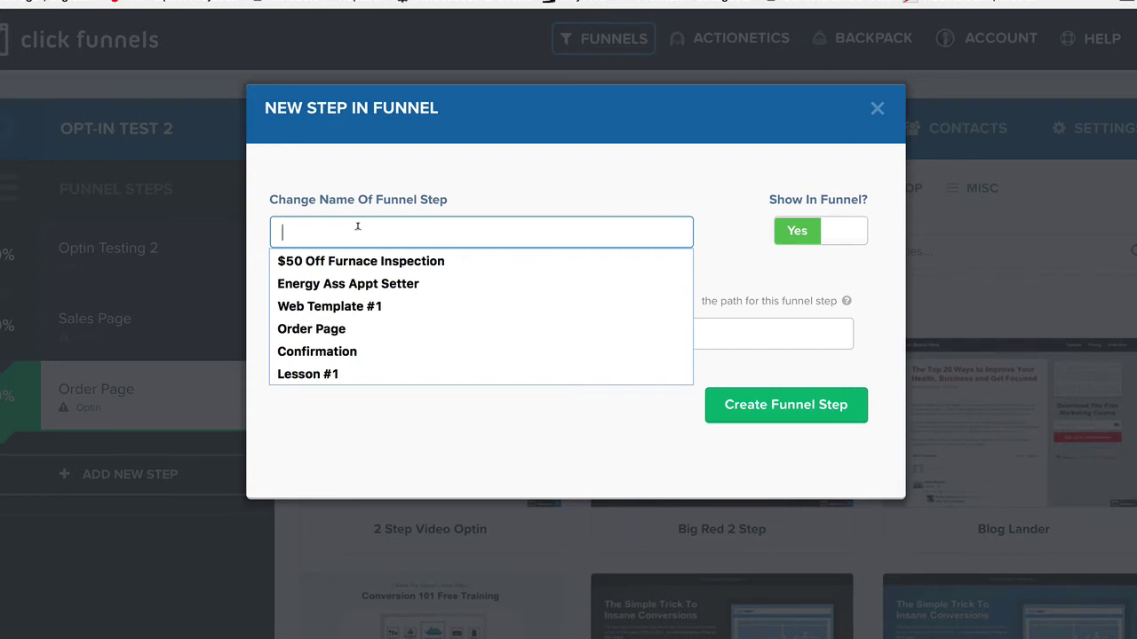
text(Oto)
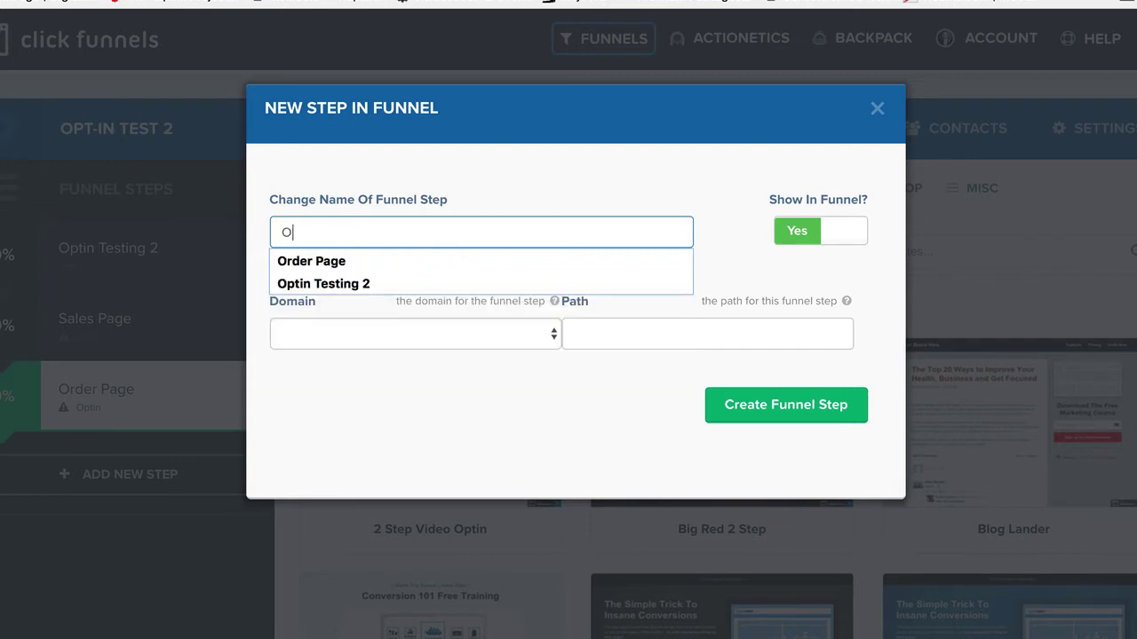
key(BackSpace)
key(BackSpace)
text(TO #1)
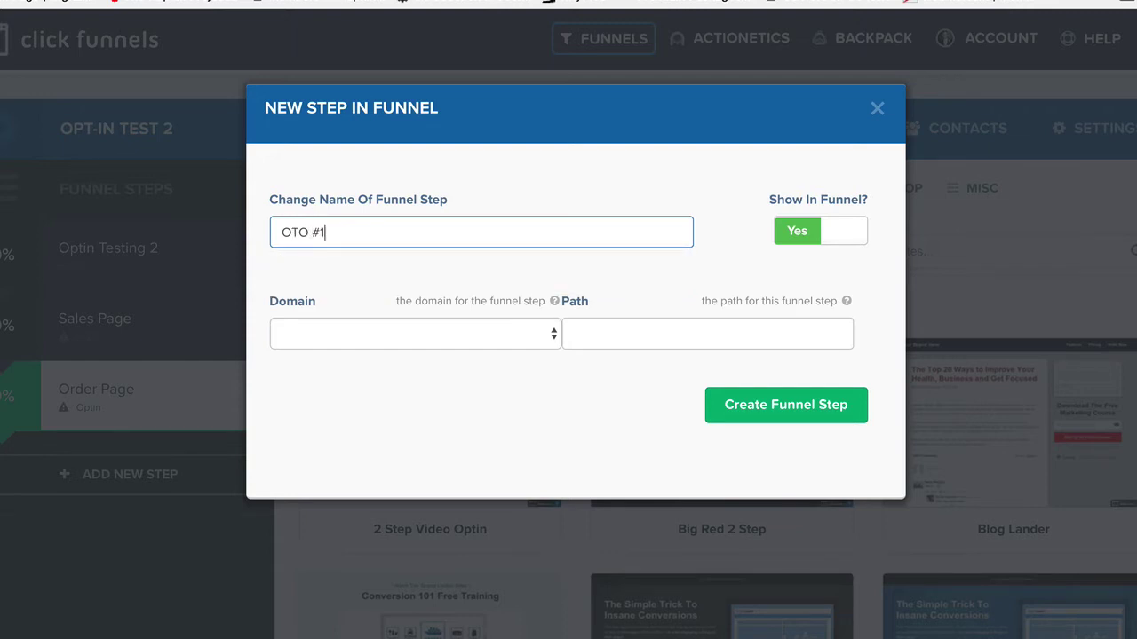
click(649, 347)
text(upsell-238947)
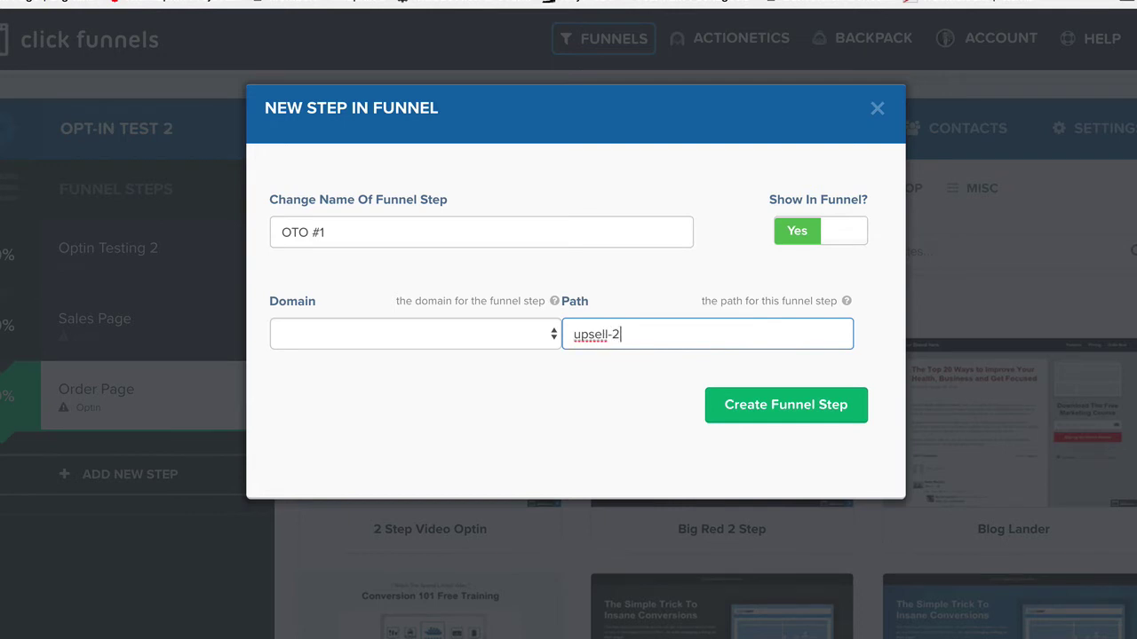
click(758, 401)
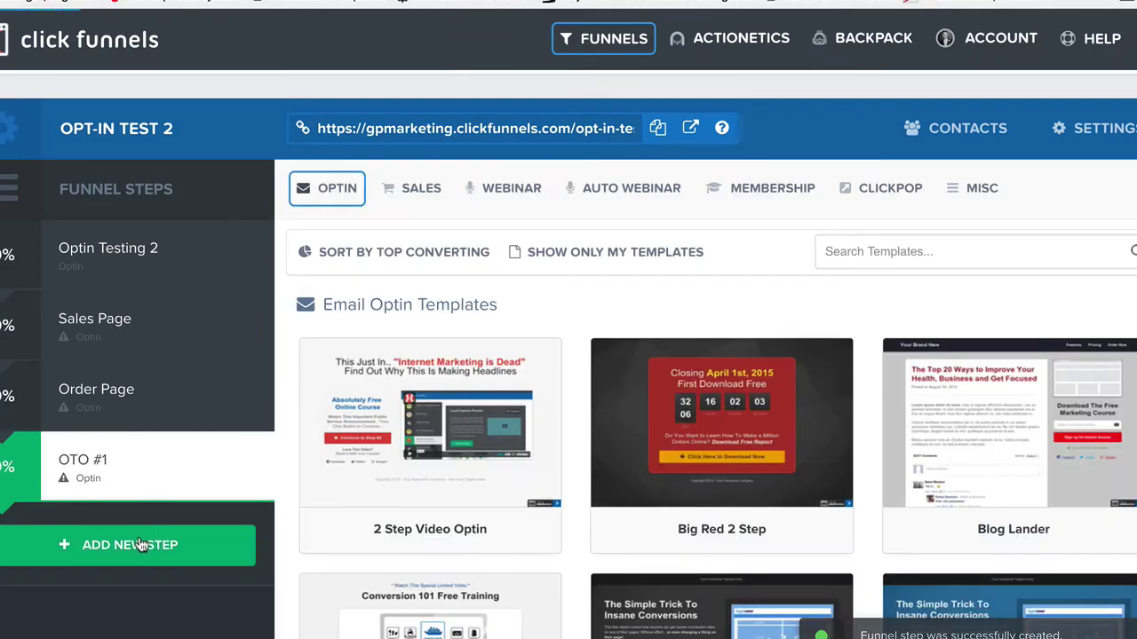
Add a funnel step named "Downsell OTO #1" with the path down-23894
click(138, 543)
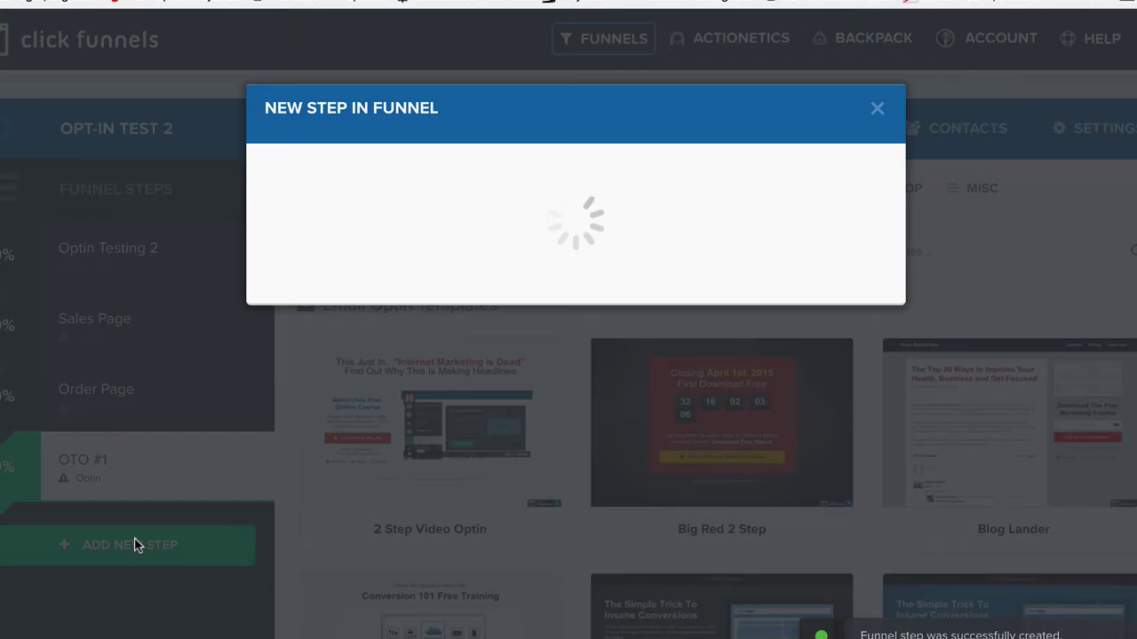
click(359, 232)
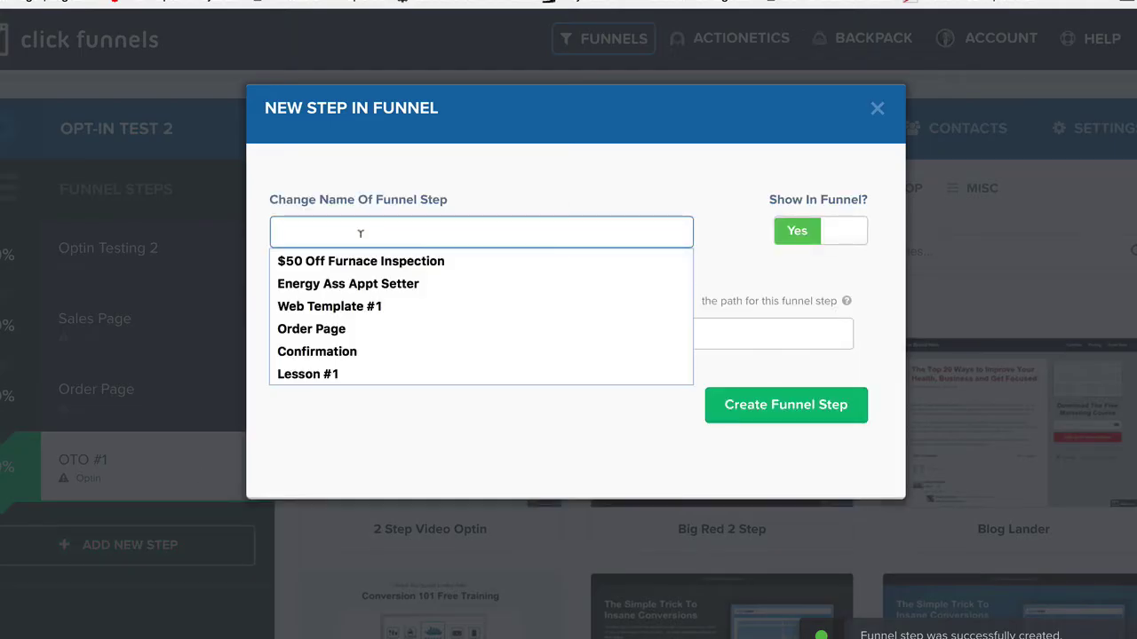
text(Downsell OTO #1)
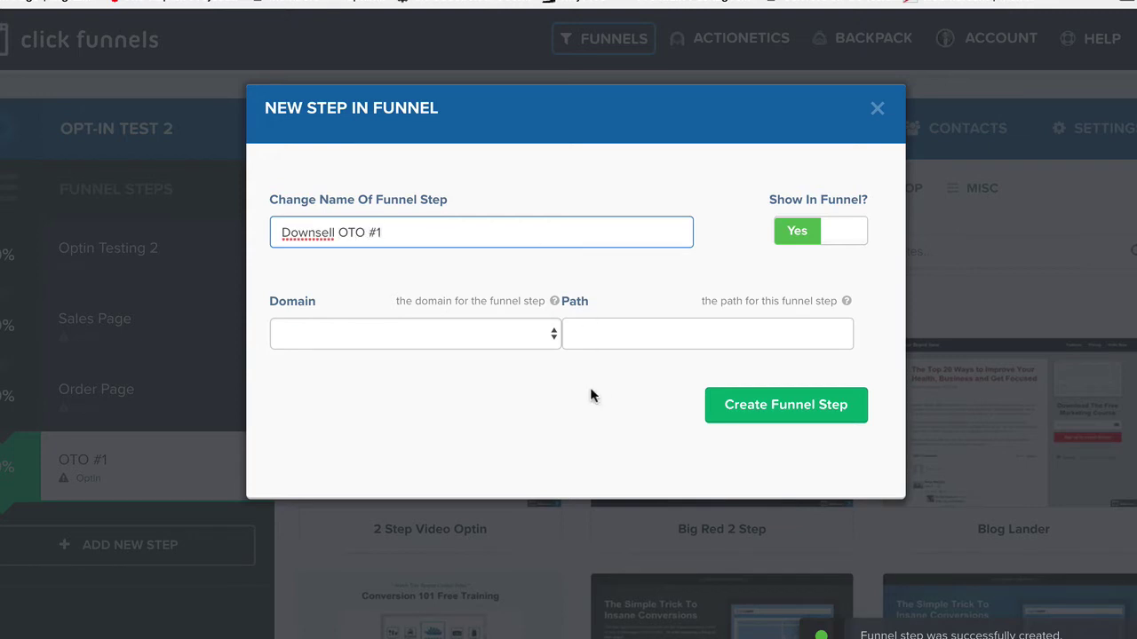
click(639, 328)
text(down-23894)
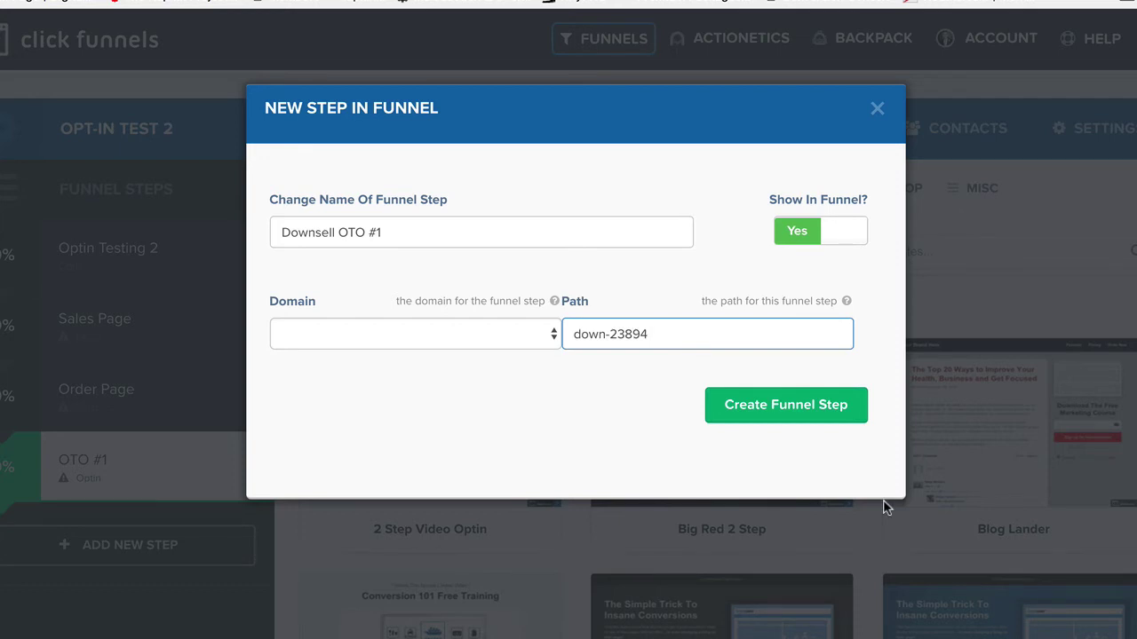
click(772, 398)
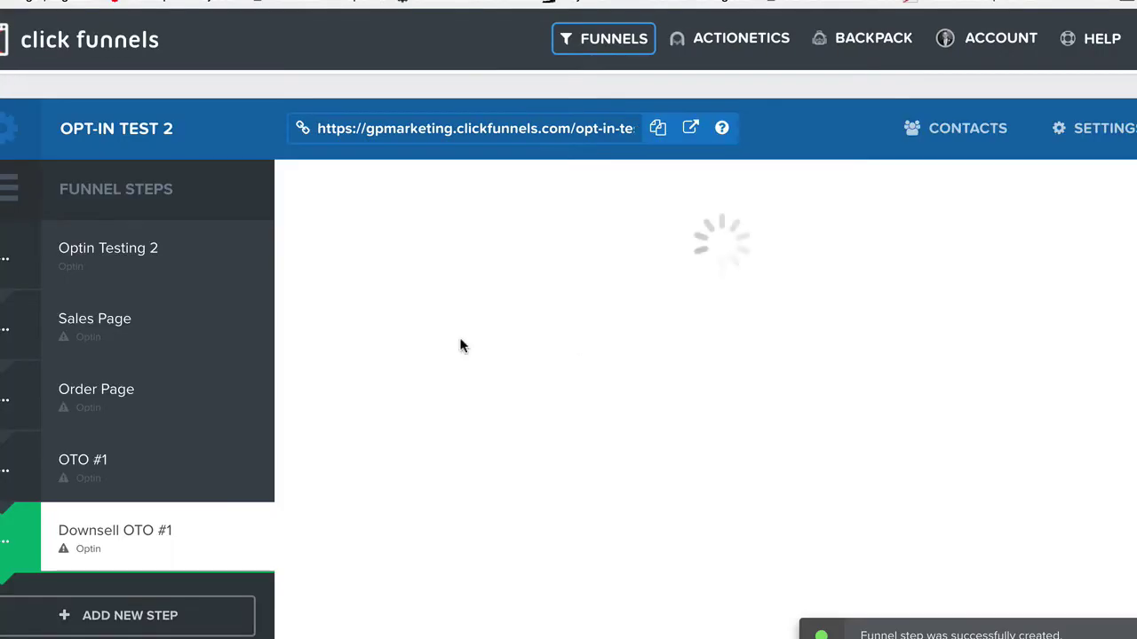
Add a funnel step named "OTO #2" with the path "upsell - 2 - 238472"
click(142, 614)
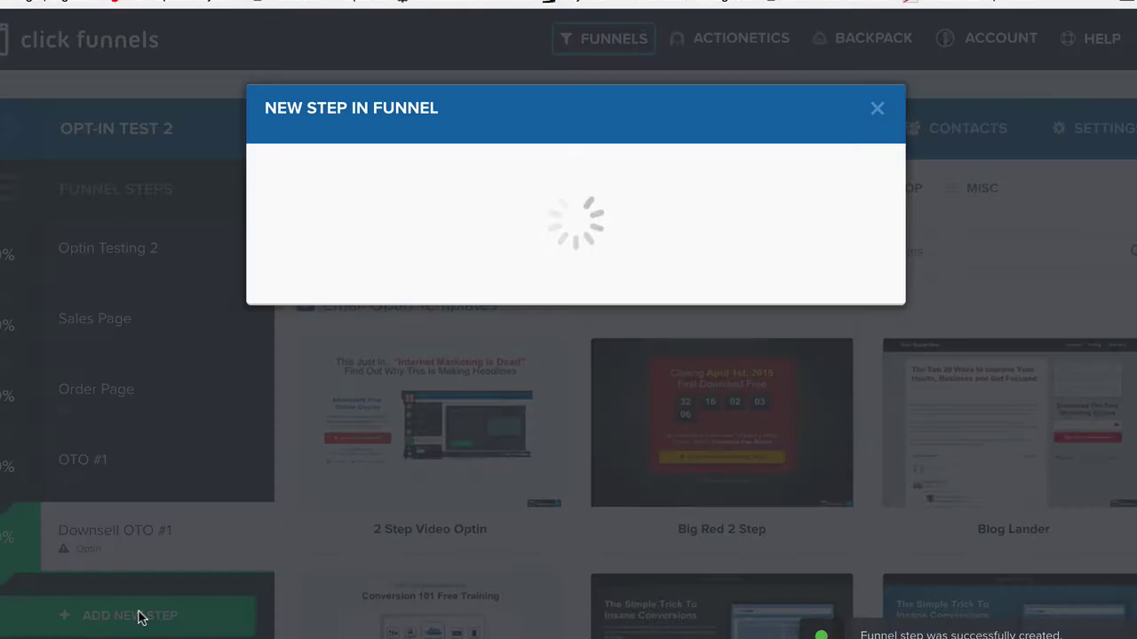
click(342, 236)
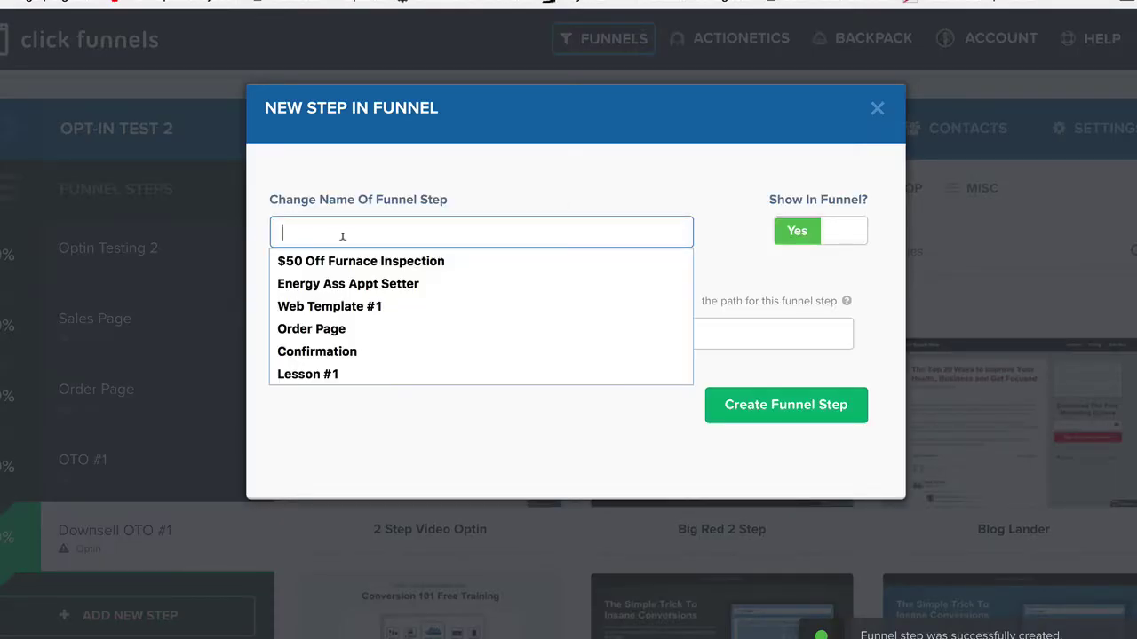
text(OTO)
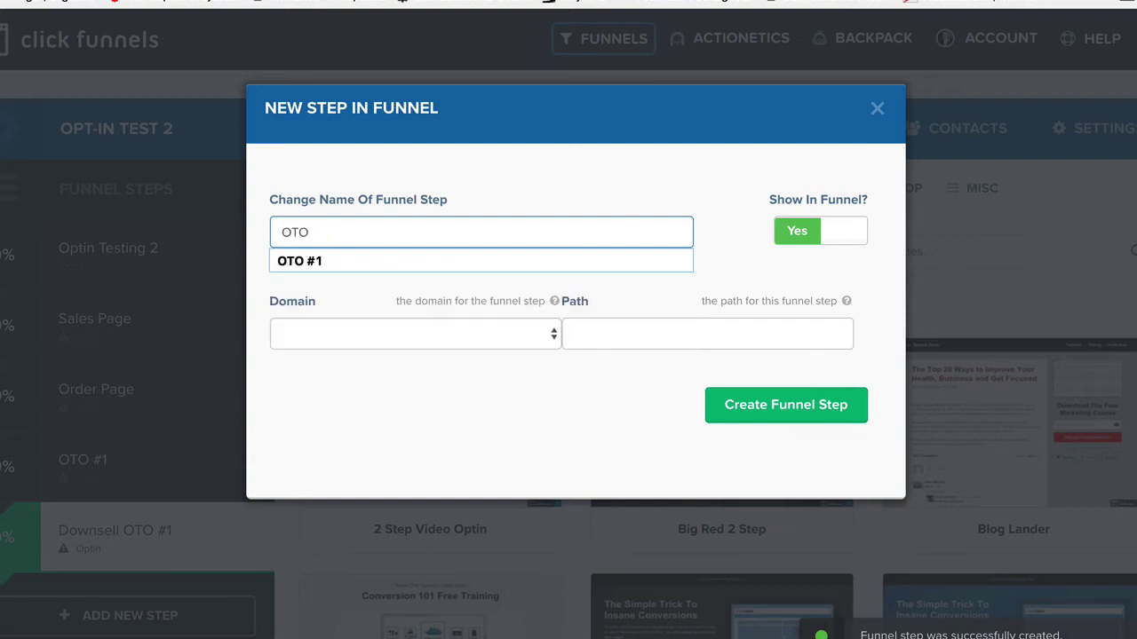
text( #2)
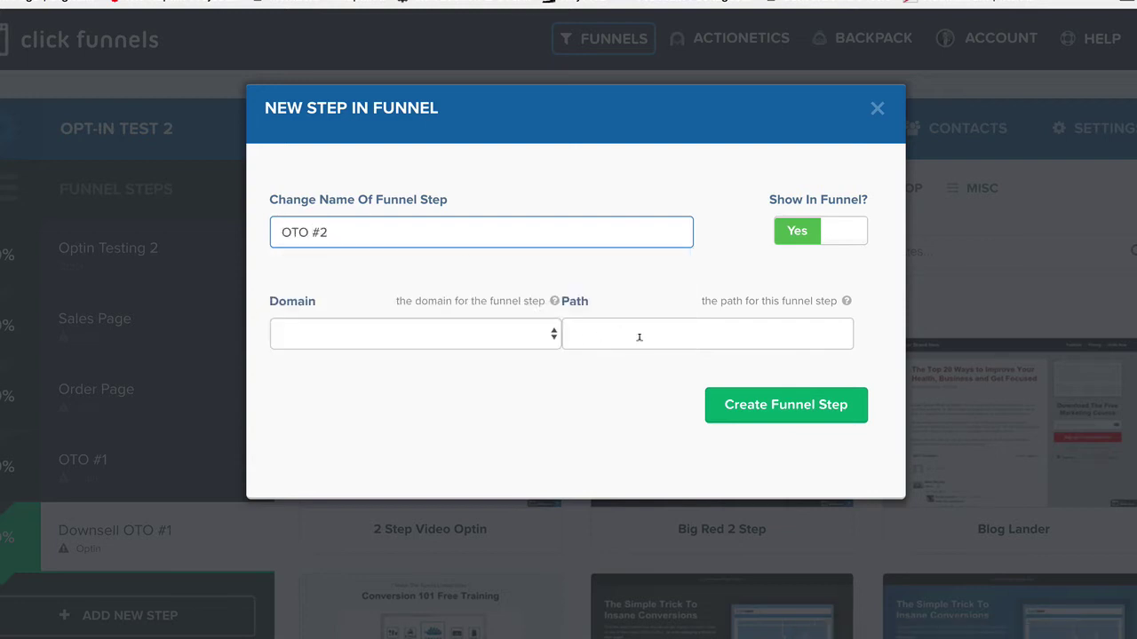
click(638, 337)
text(upsell -)
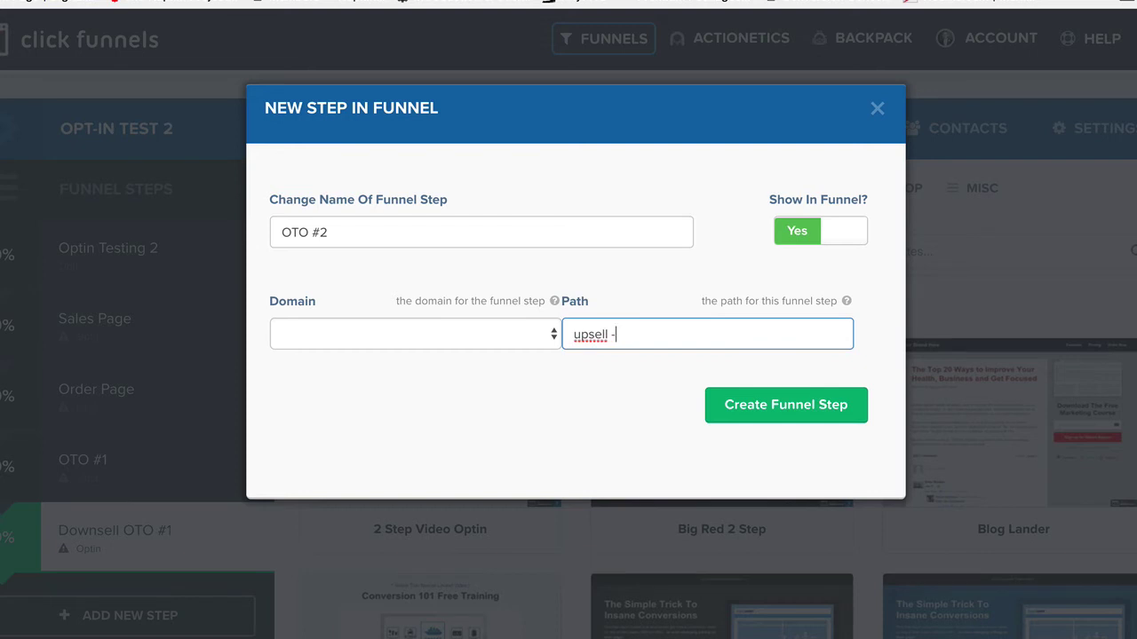
text( 2 - 238472)
click(802, 401)
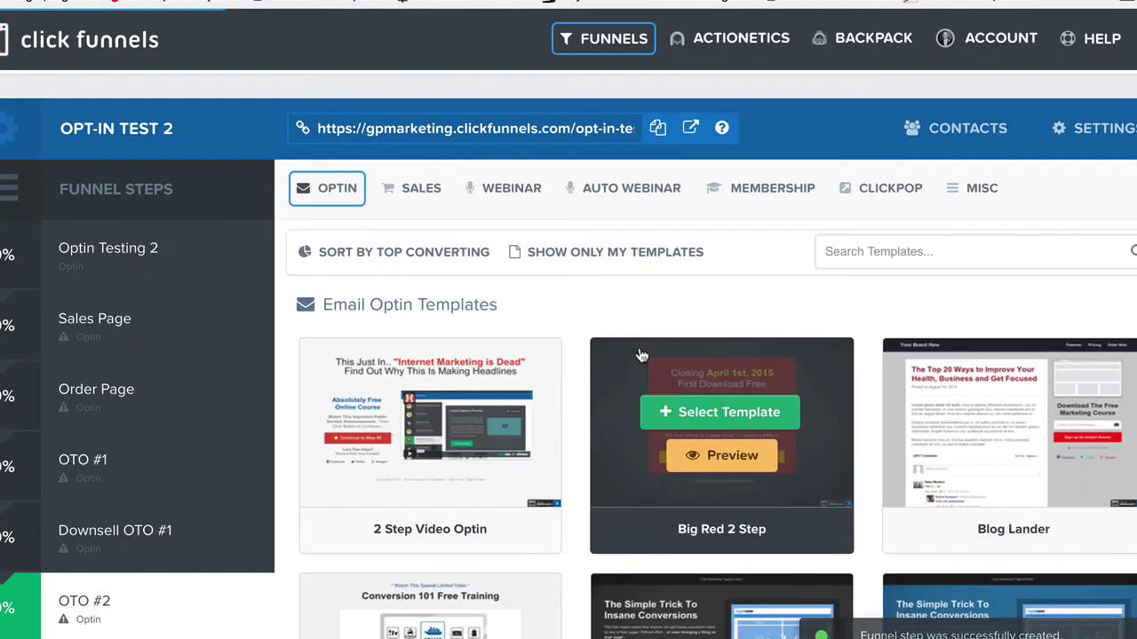
Add a funnel step named "Confirmation Page" with the path Confirmation-289374
scroll(107, 479, down, 3)
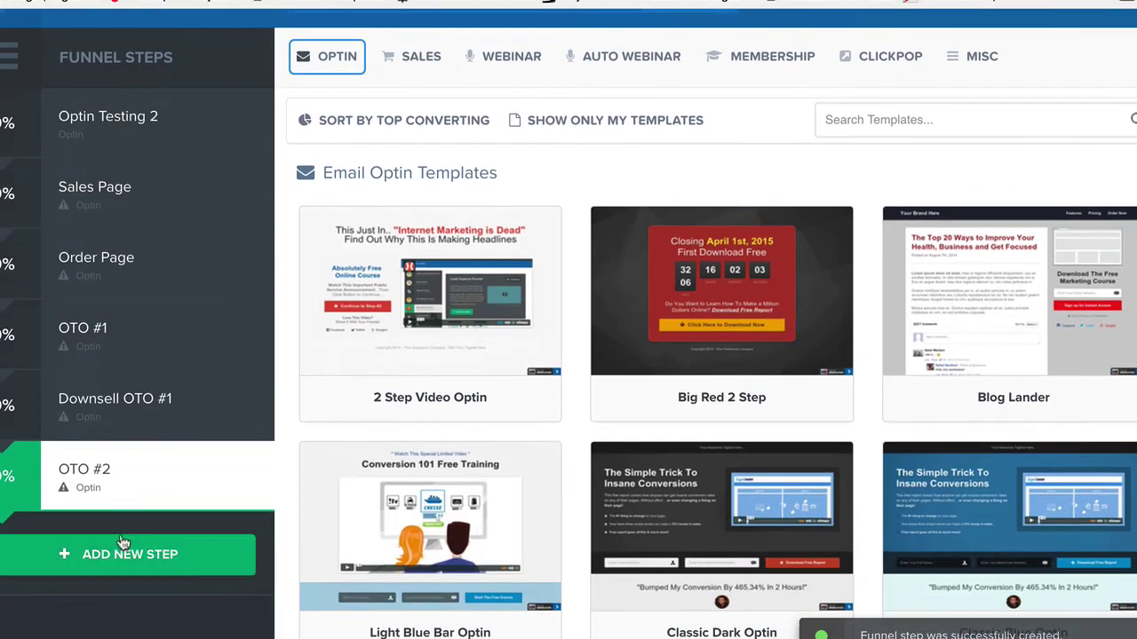
click(138, 557)
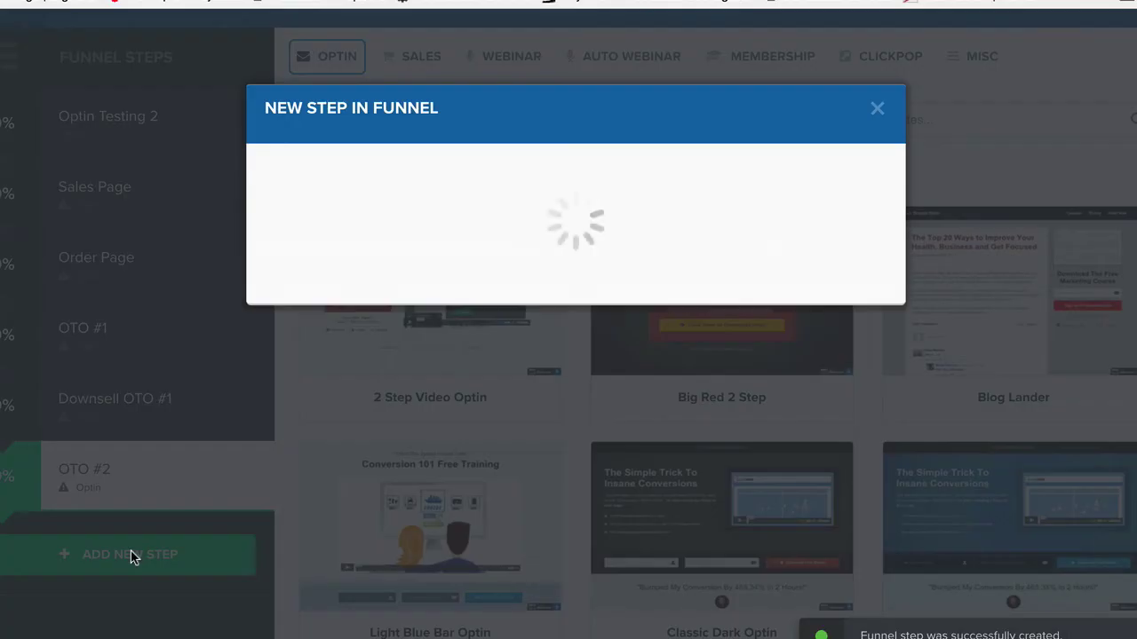
click(390, 237)
text(Con)
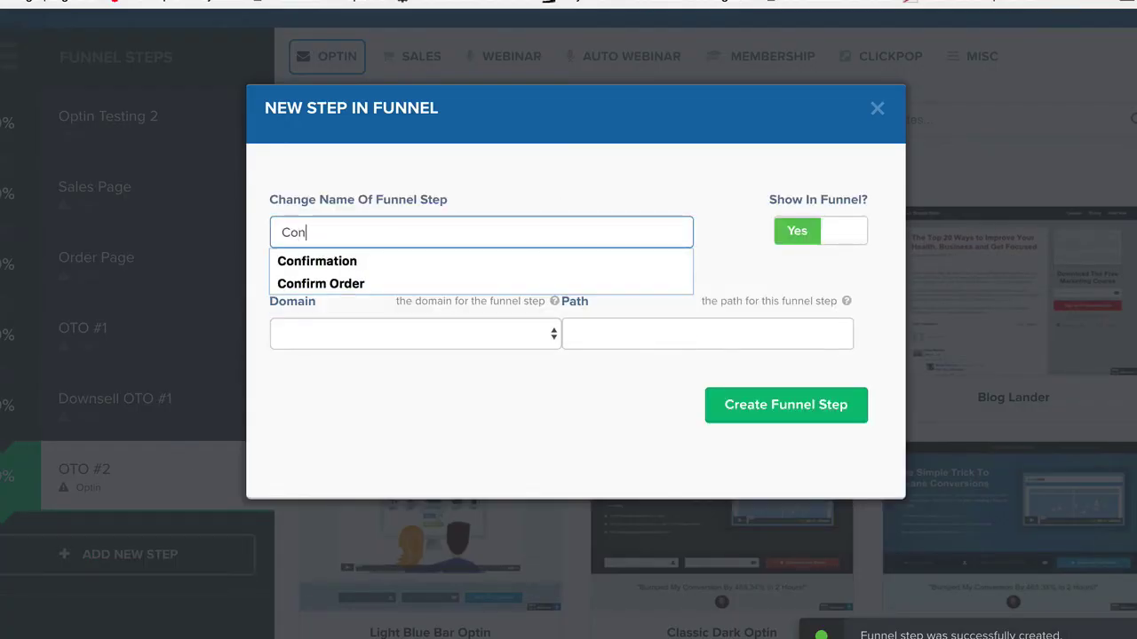
text(firmation Page)
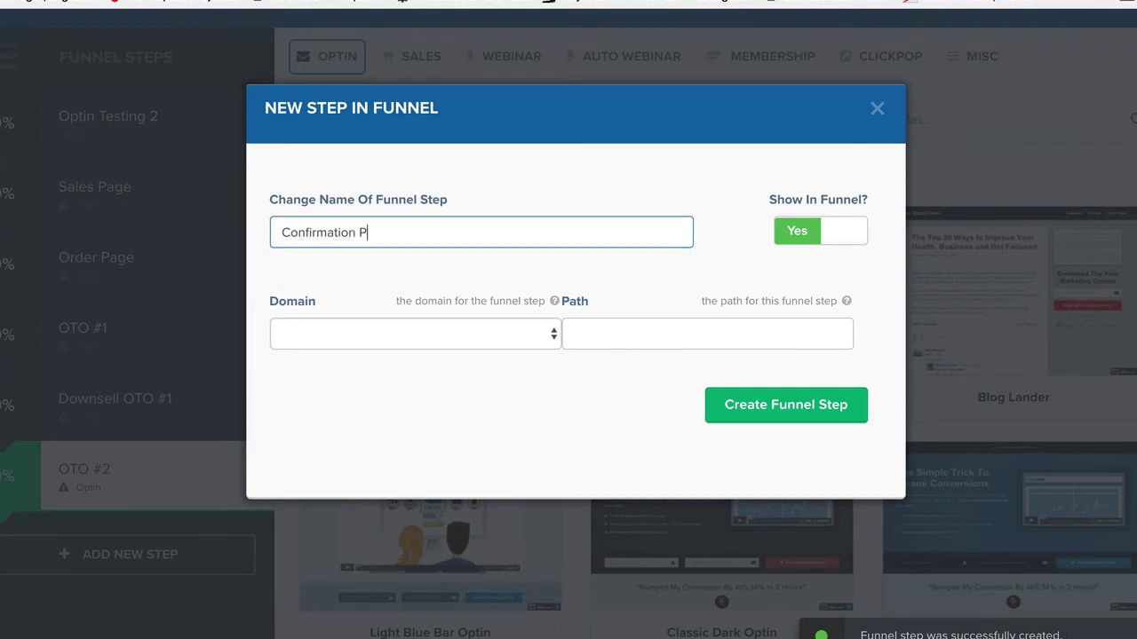
click(635, 343)
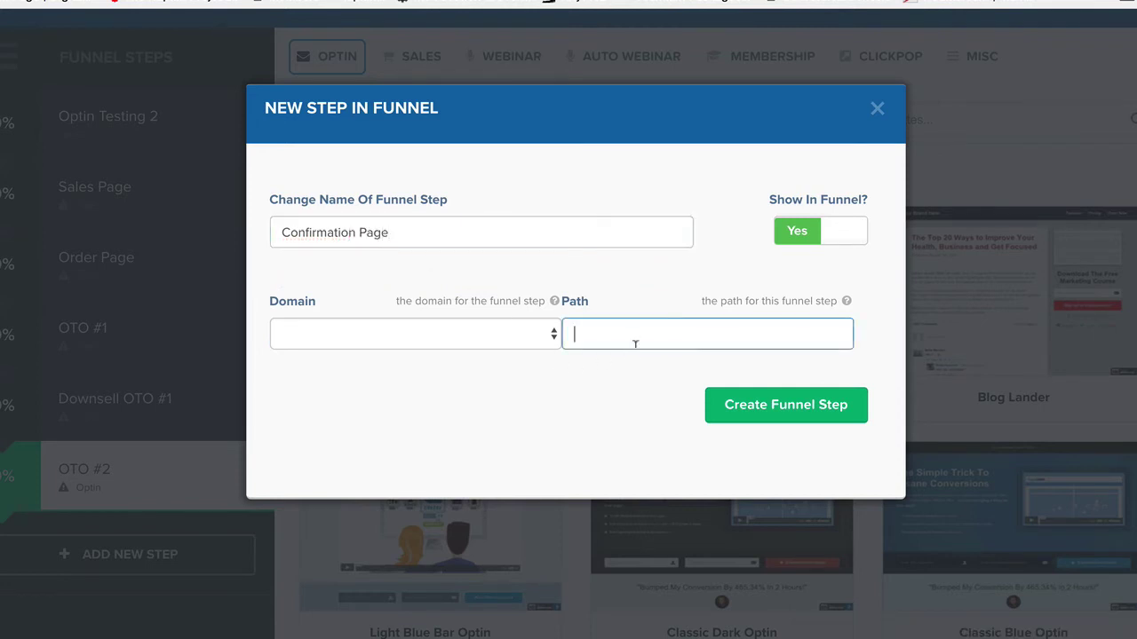
text(Confirmation)
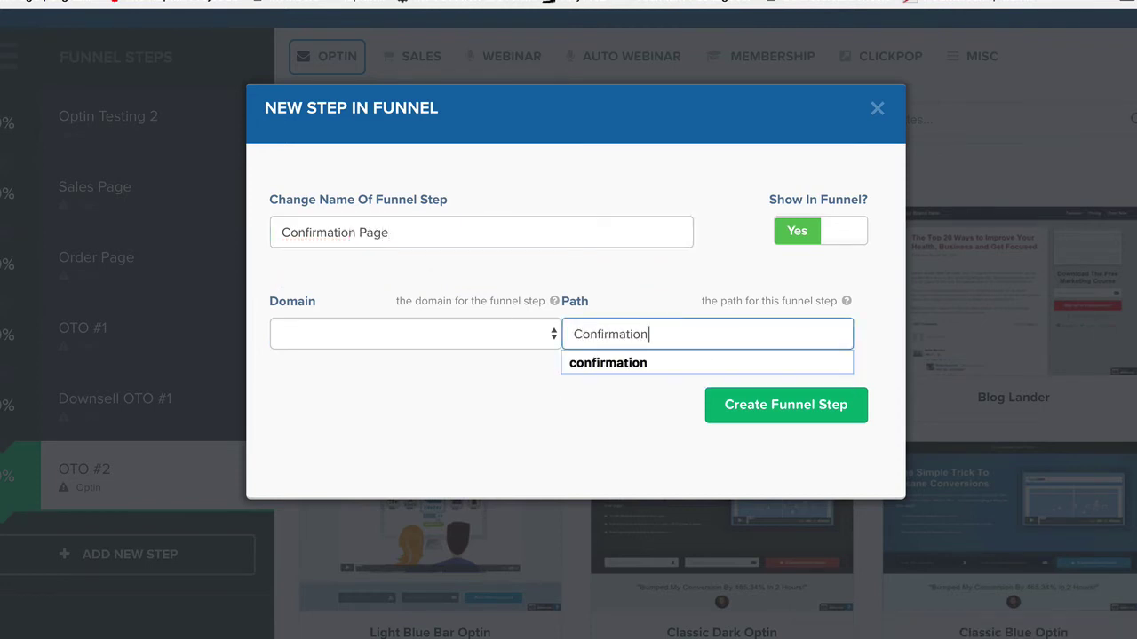
text(-289374)
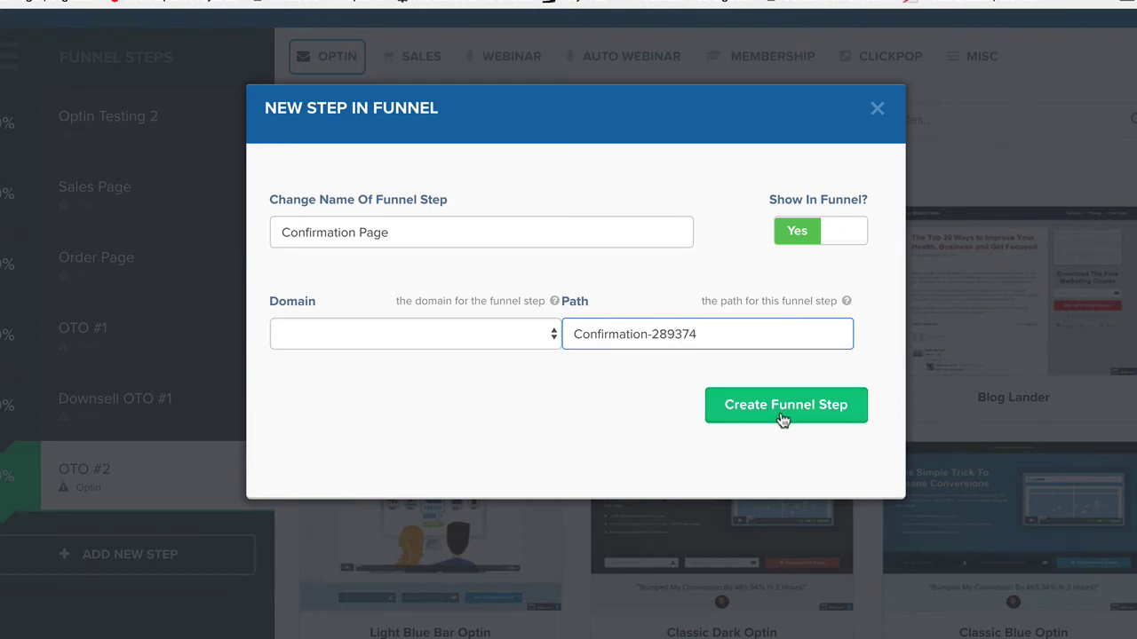
click(775, 413)
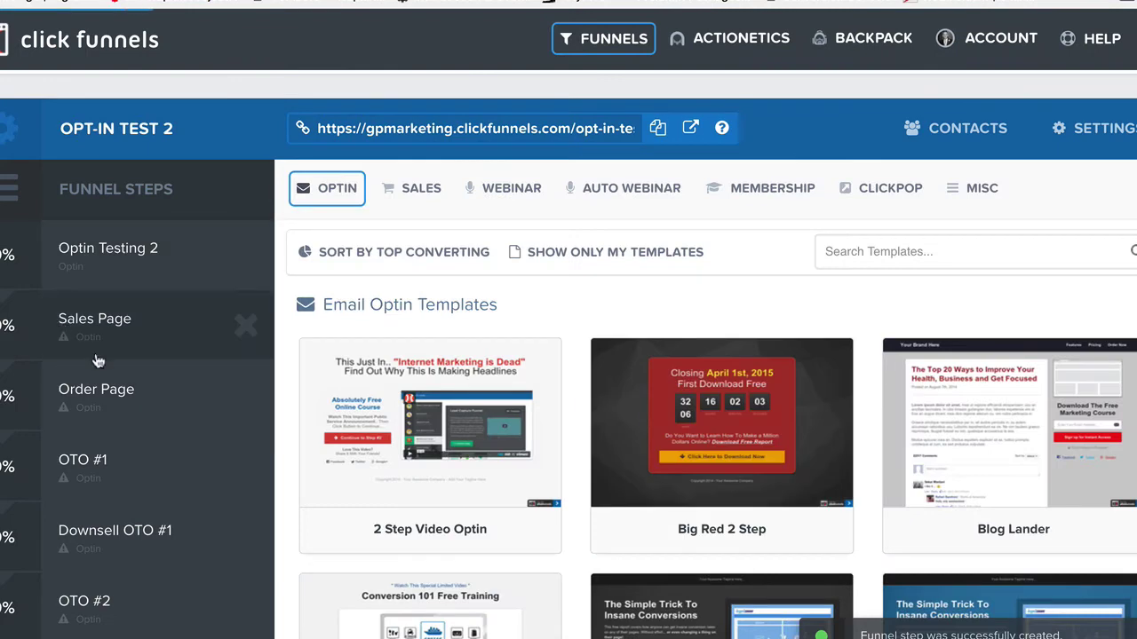
Apply the "Roadblock Order Page" template from the Sales Page templates to the Sales Page funnel step
scroll(165, 388, down, 3)
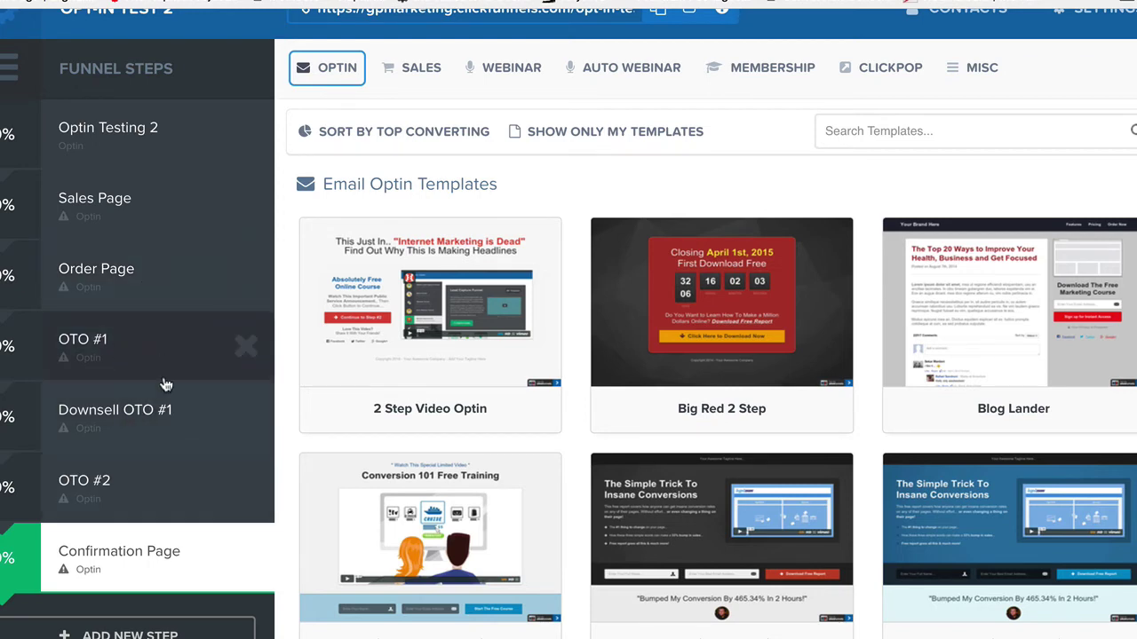
click(163, 211)
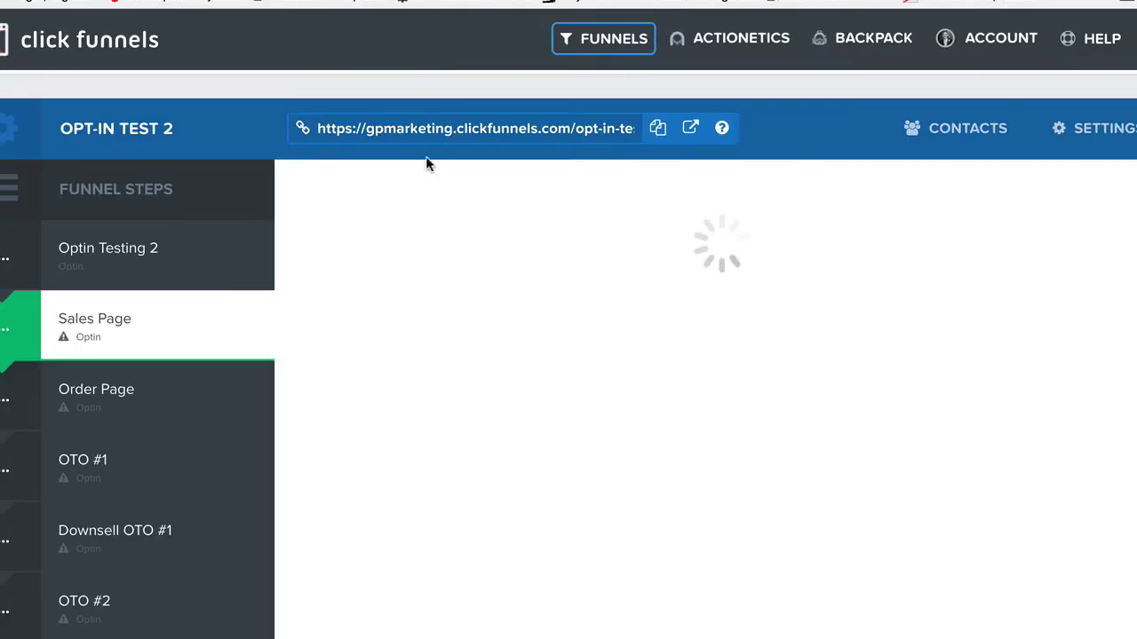
click(416, 188)
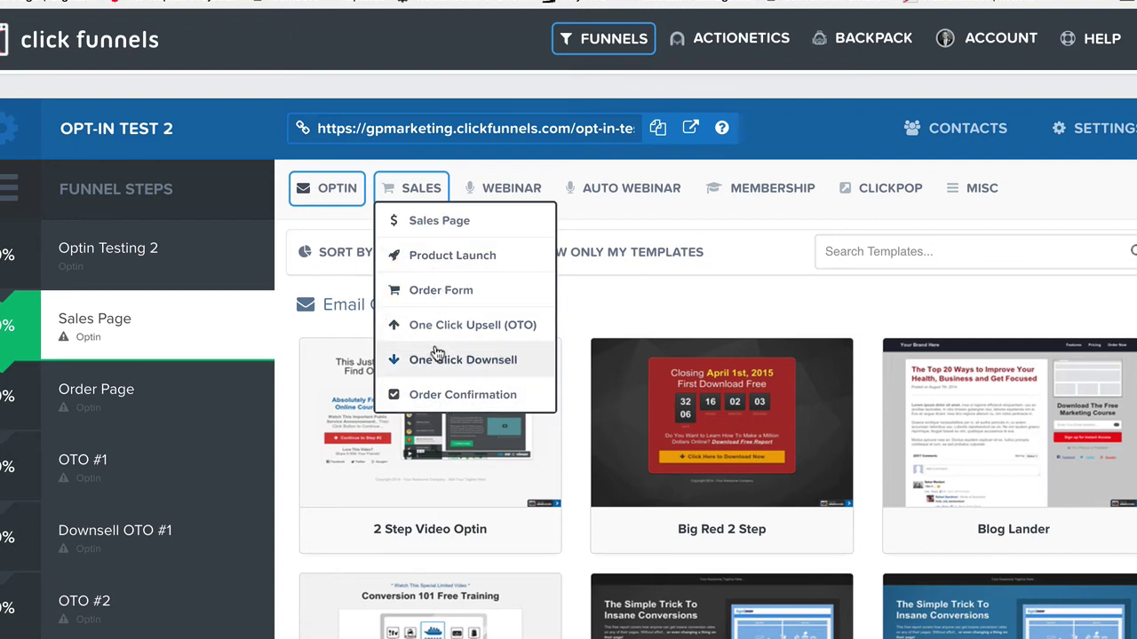
click(435, 222)
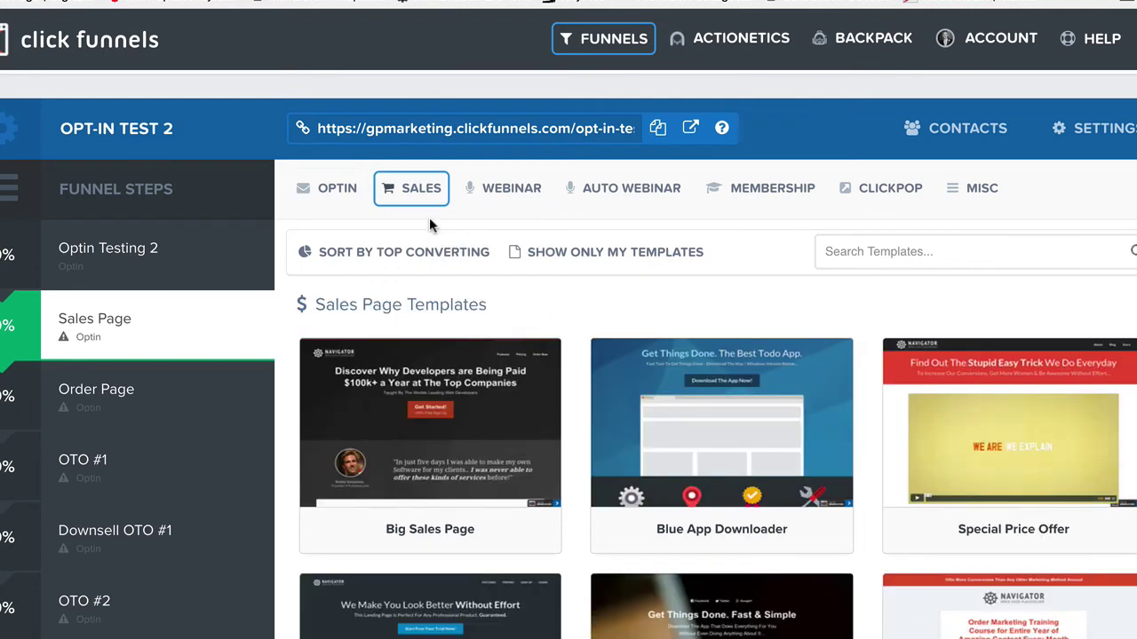
scroll(622, 266, down, 3)
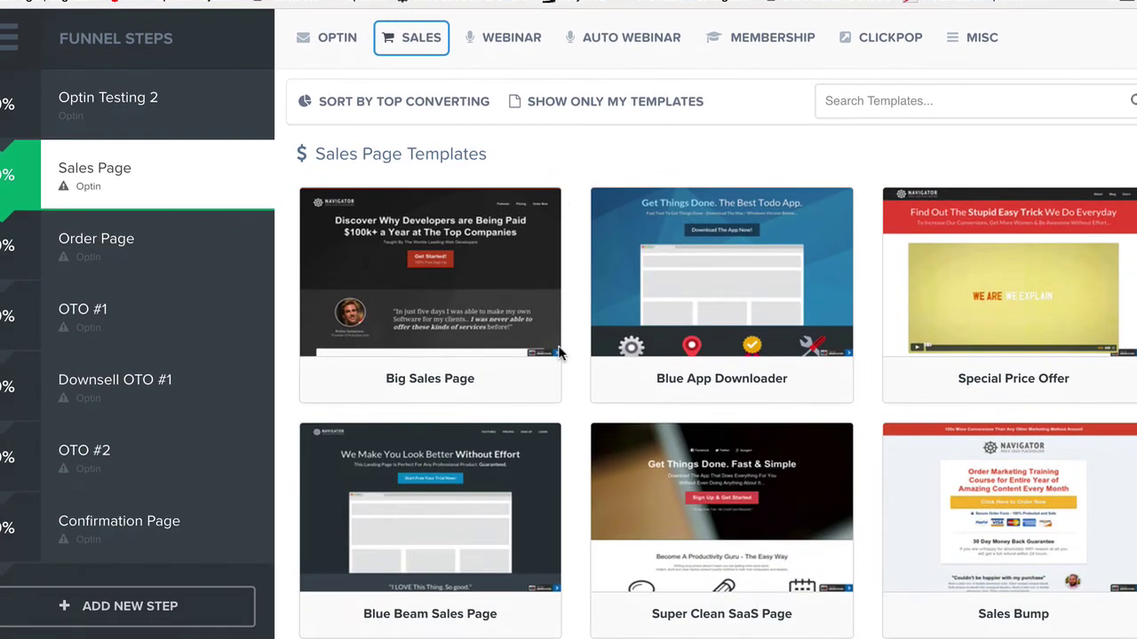
mouse_move(750, 293)
scroll(995, 293, down, 3)
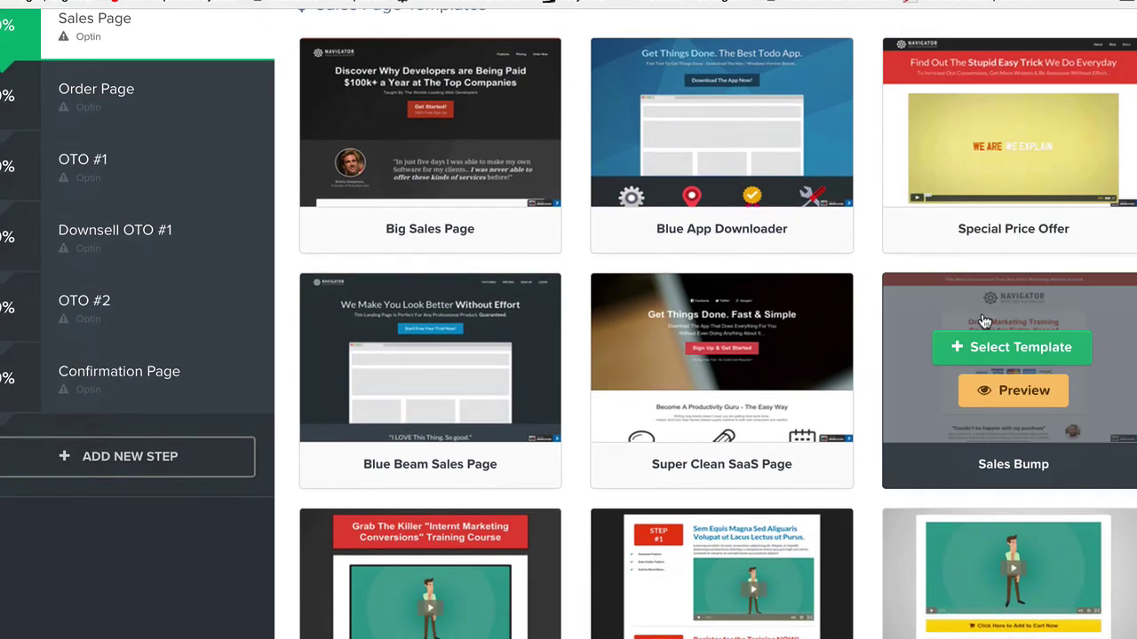
scroll(644, 369, down, 2)
scroll(444, 462, down, 2)
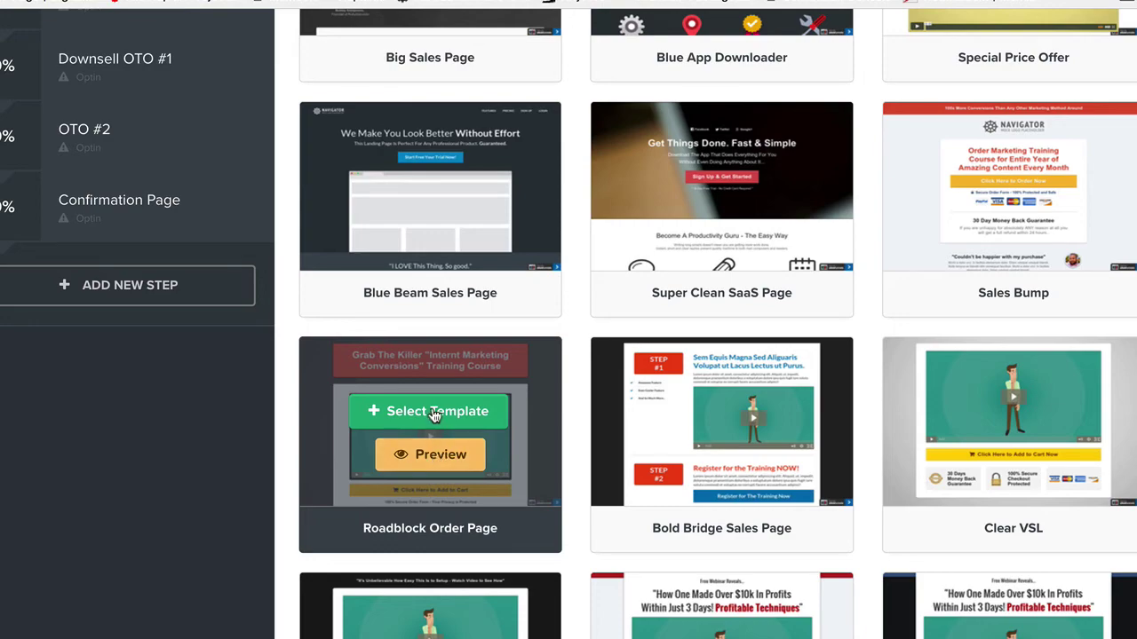
click(434, 412)
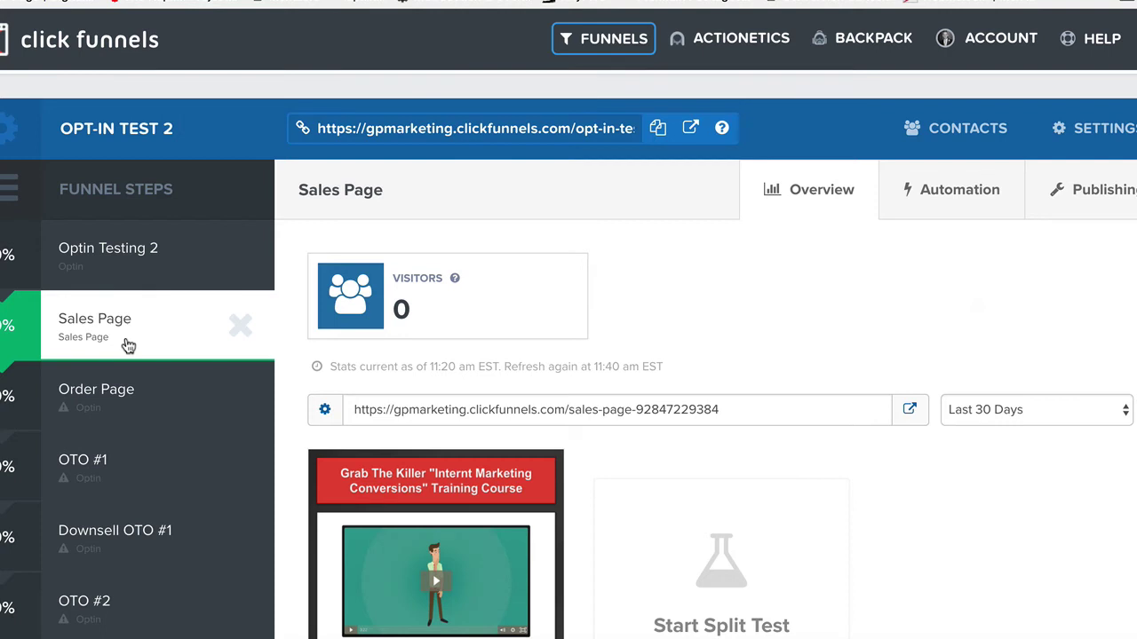
Open the Order Page and OTO #1 funnel steps to review their place in the funnel and their template choices
scroll(129, 345, down, 2)
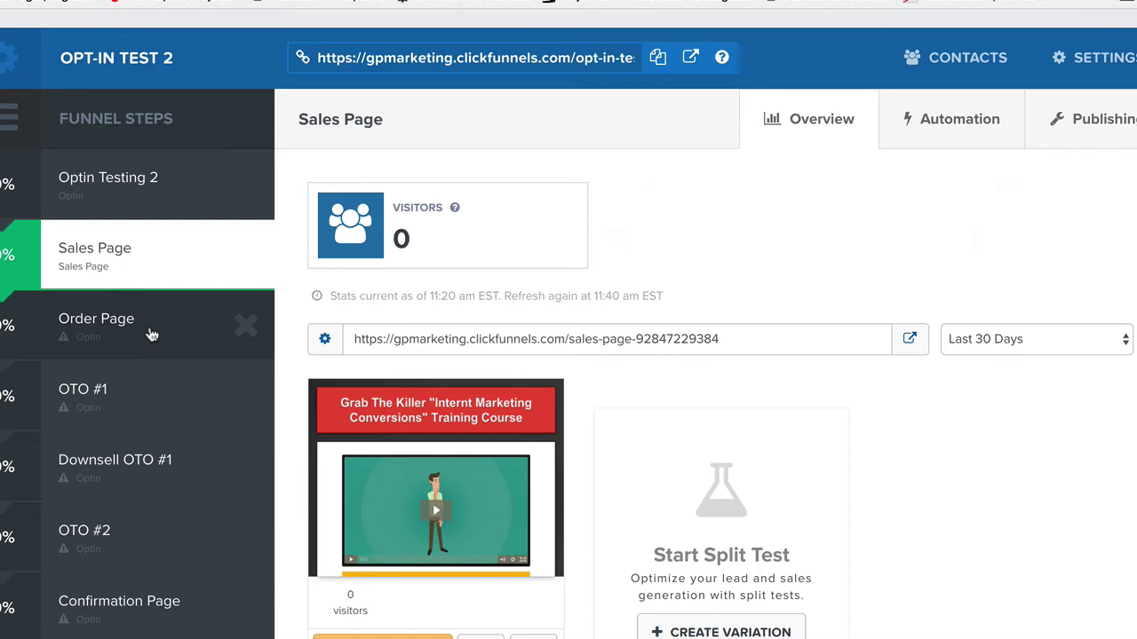
click(152, 334)
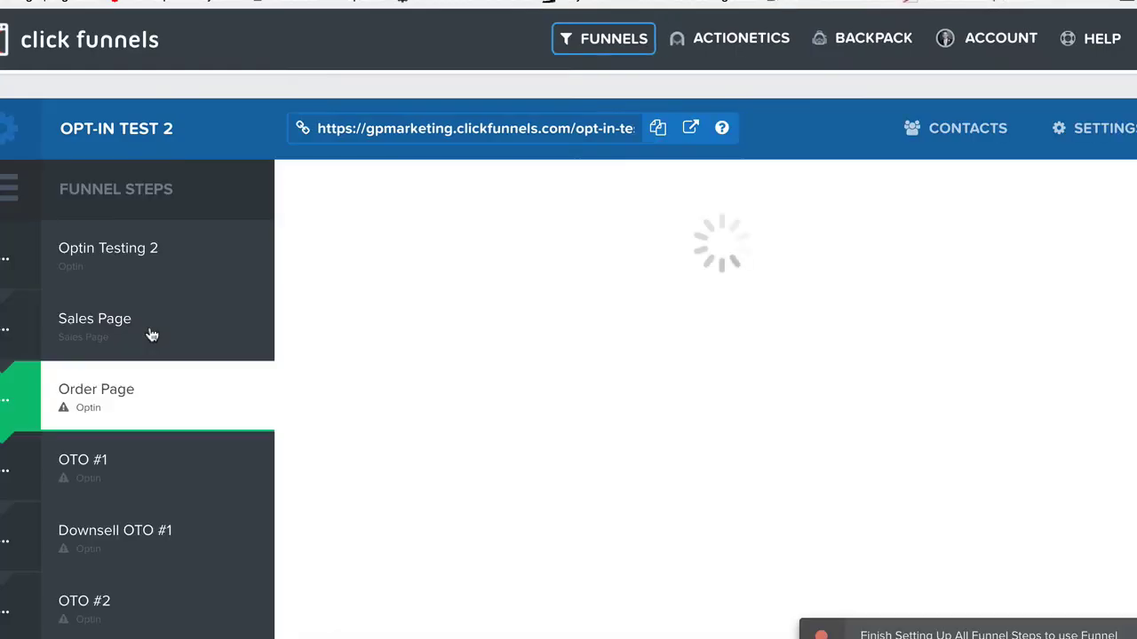
scroll(152, 405, down, 5)
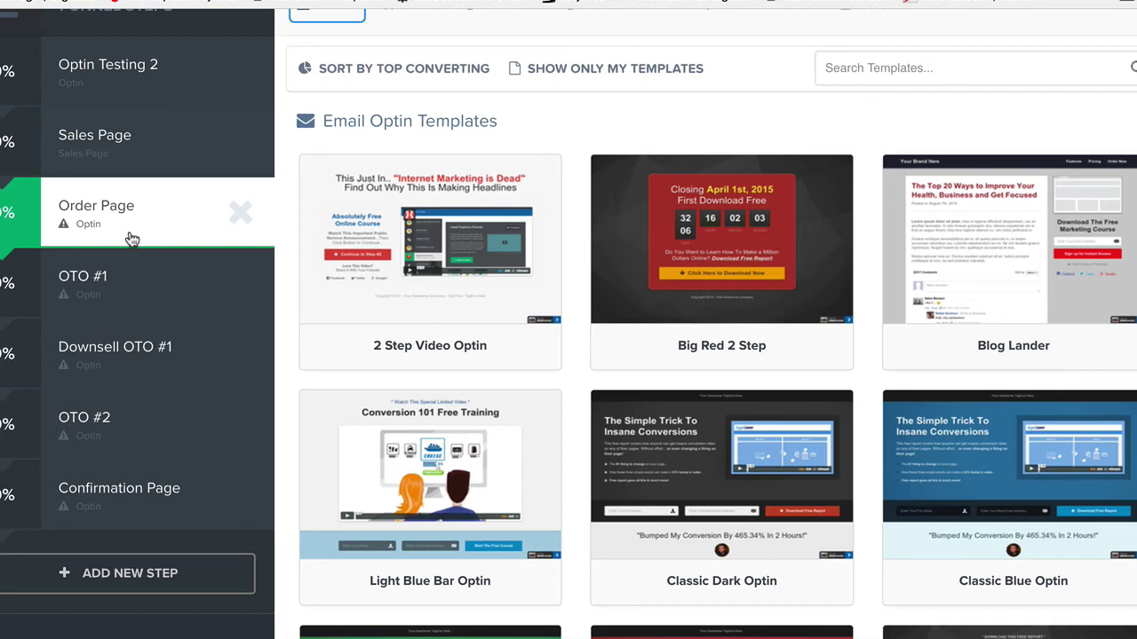
click(147, 290)
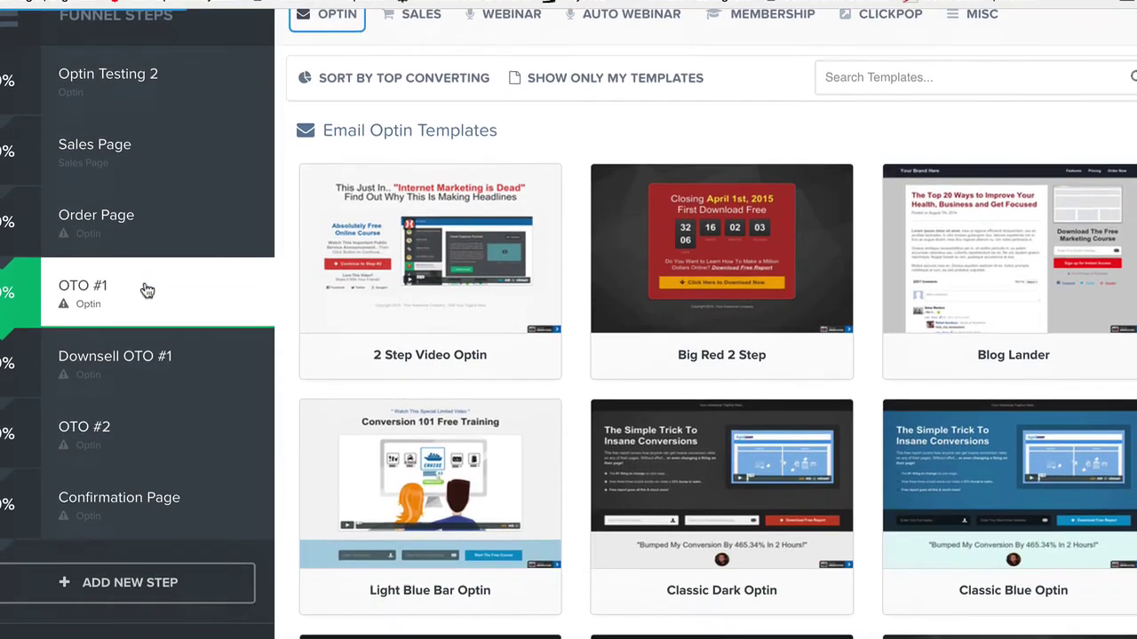
scroll(147, 291, down, 1)
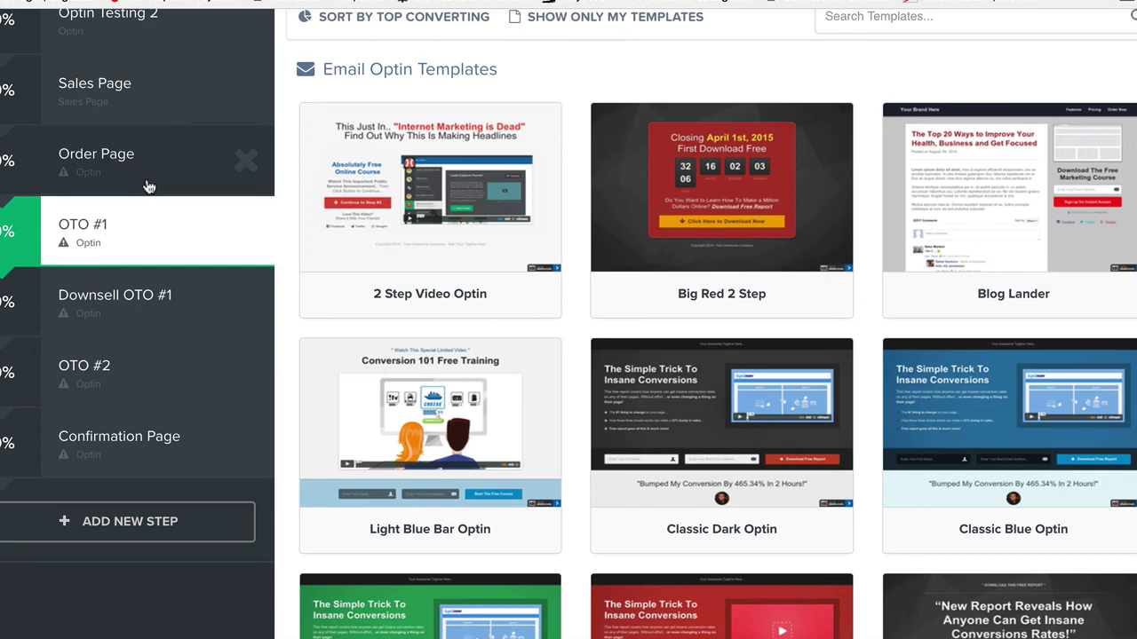
scroll(163, 185, up, 3)
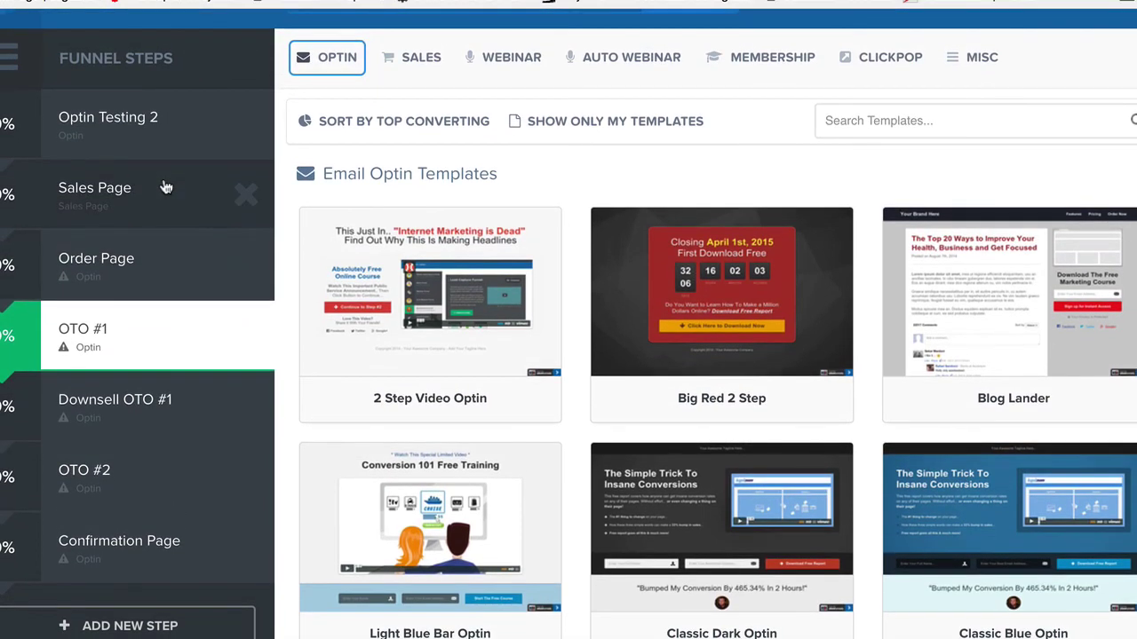